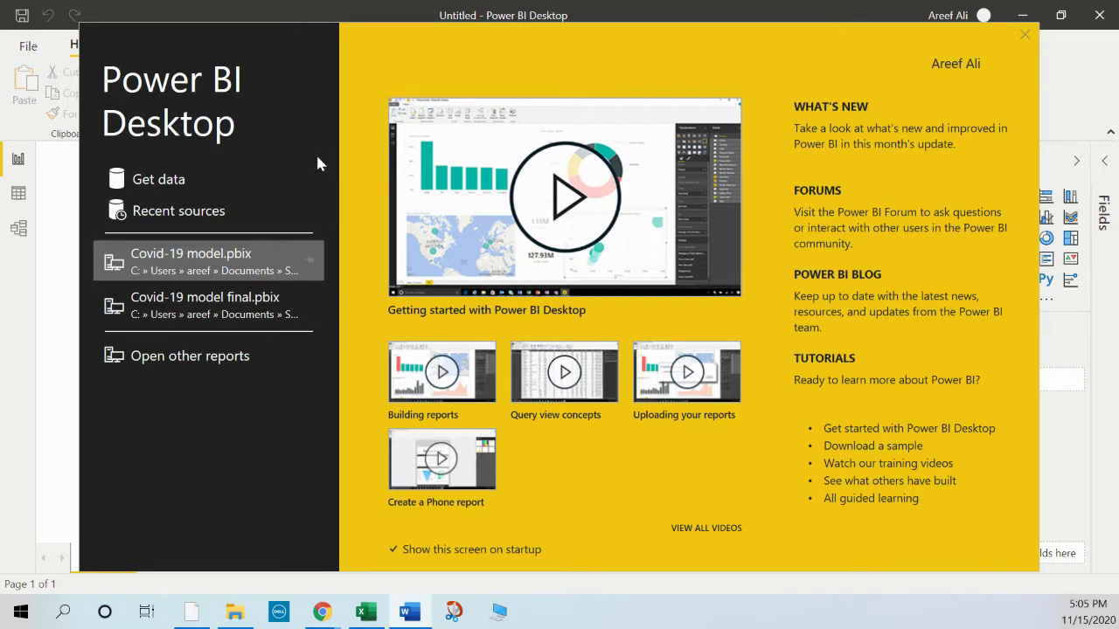
Step: Connect to the Excel workbook StoreSalesData in the Outlier detection folder as the report's data source
{"action": "left_click", "coordinate": [161, 182]}
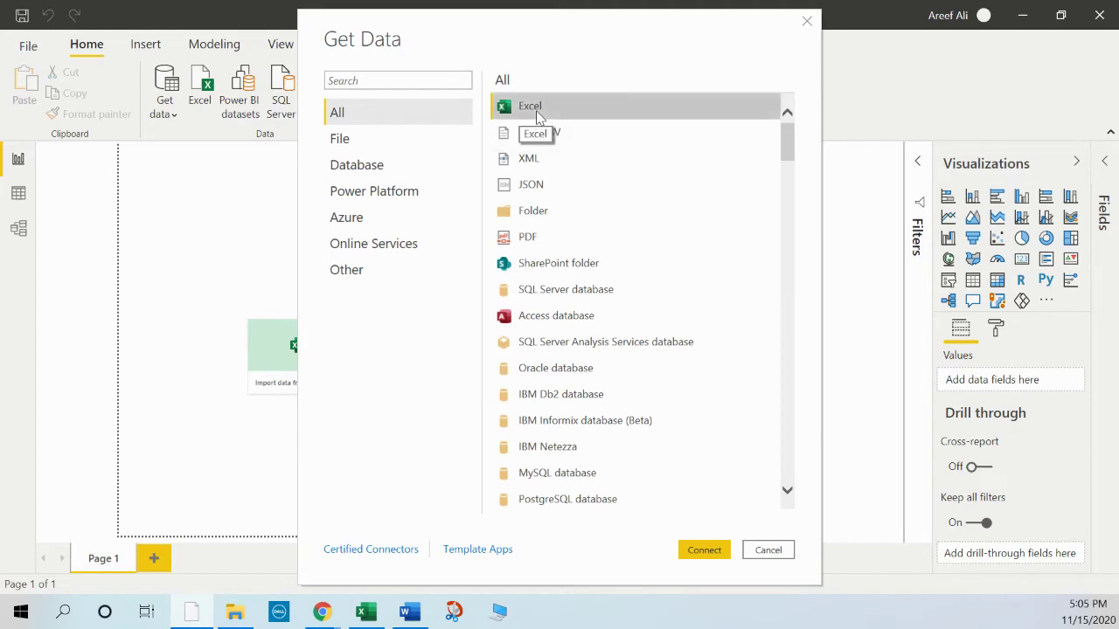
{"action": "double_click", "coordinate": [539, 114]}
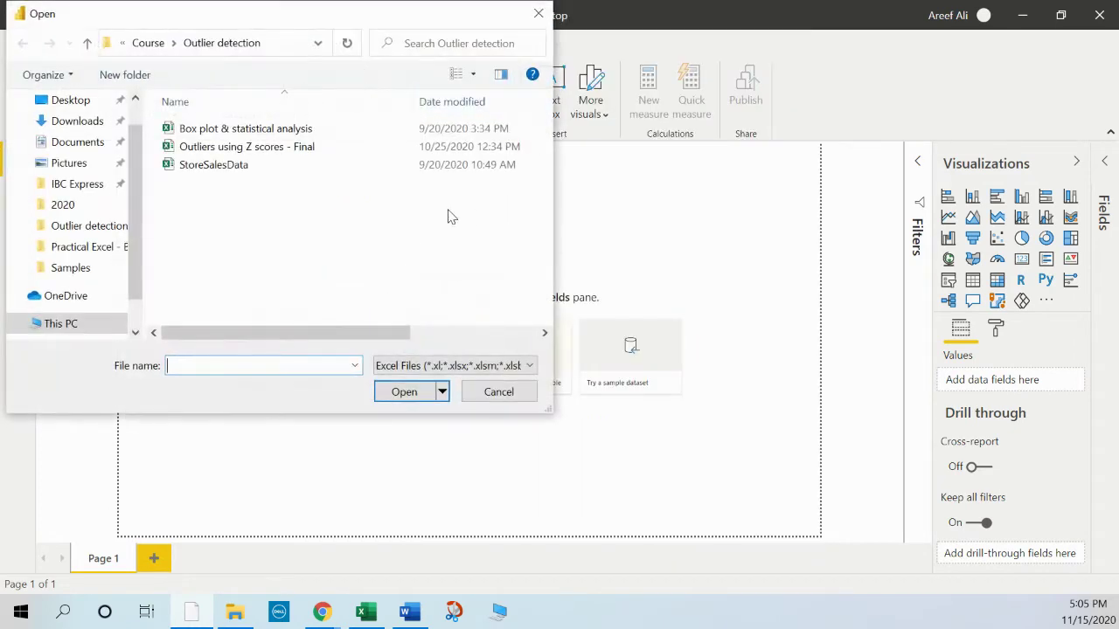
{"action": "left_click_drag", "start_coordinate": [203, 21], "coordinate": [312, 86]}
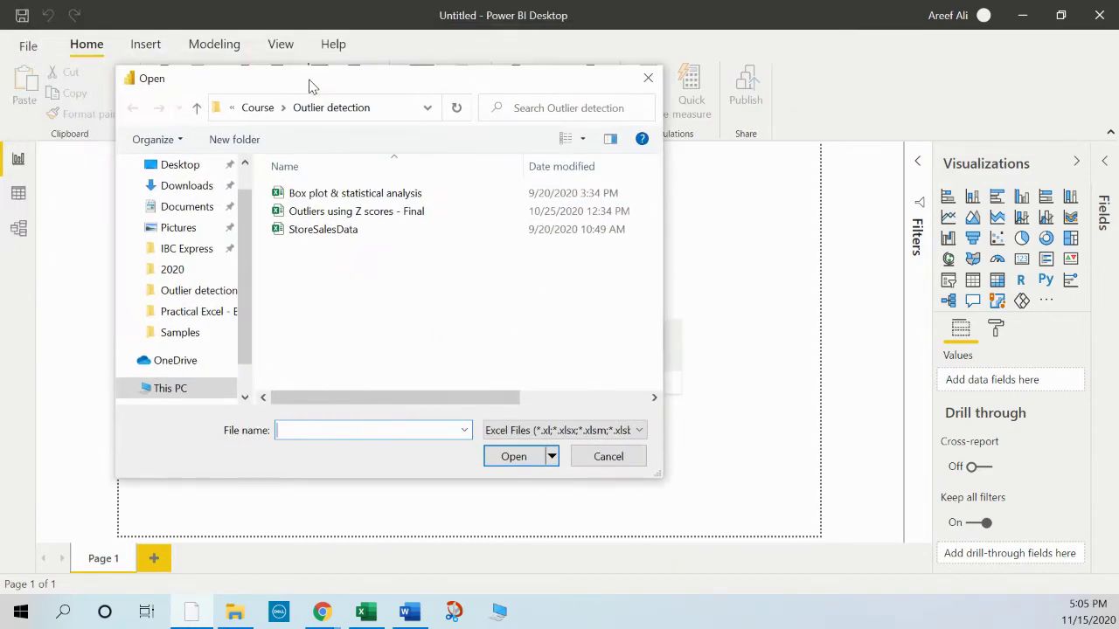
{"action": "left_click", "coordinate": [325, 231]}
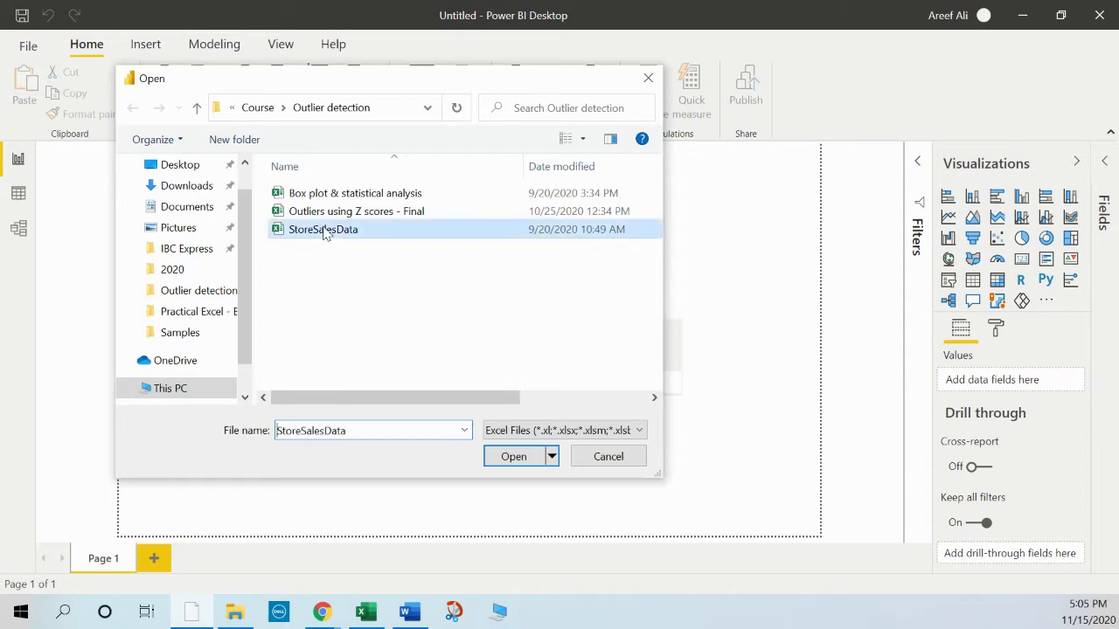
{"action": "left_click", "coordinate": [507, 456]}
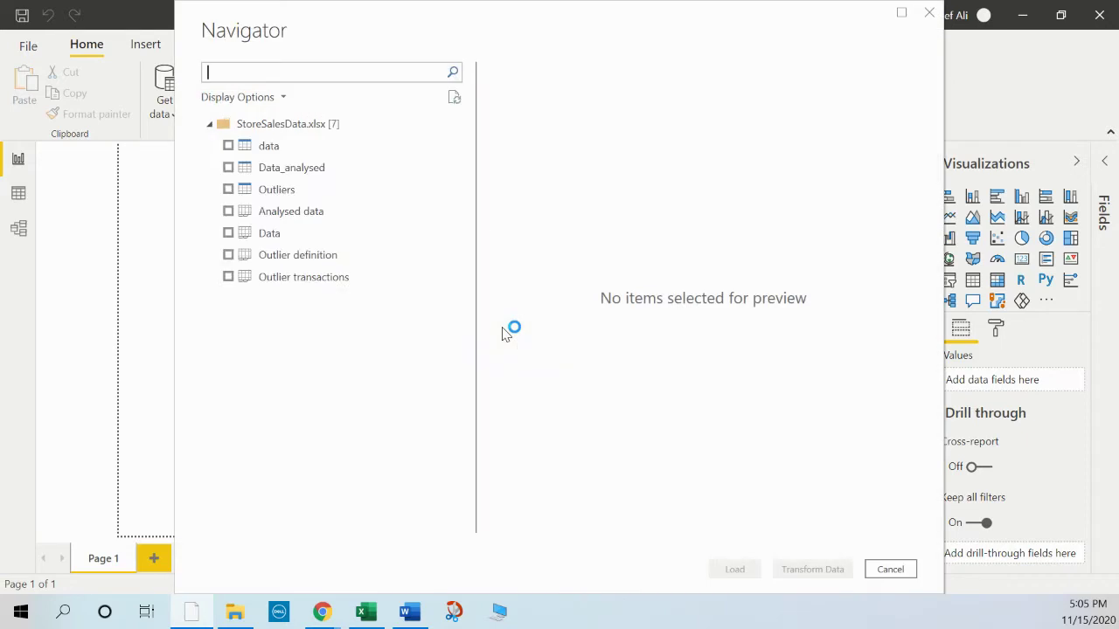
Step: Preview the workbook's data table, bring it into Power Query for transformation, and apply it to the report
{"action": "left_click", "coordinate": [279, 154]}
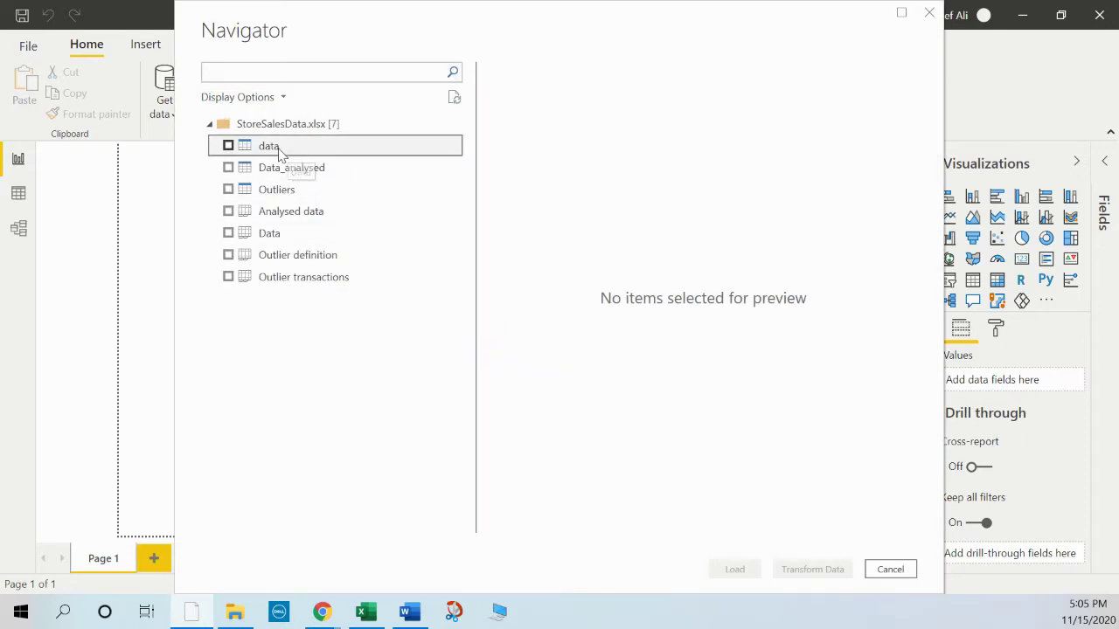
{"action": "scroll", "coordinate": [612, 171], "scroll_direction": "down", "scroll_amount": 6}
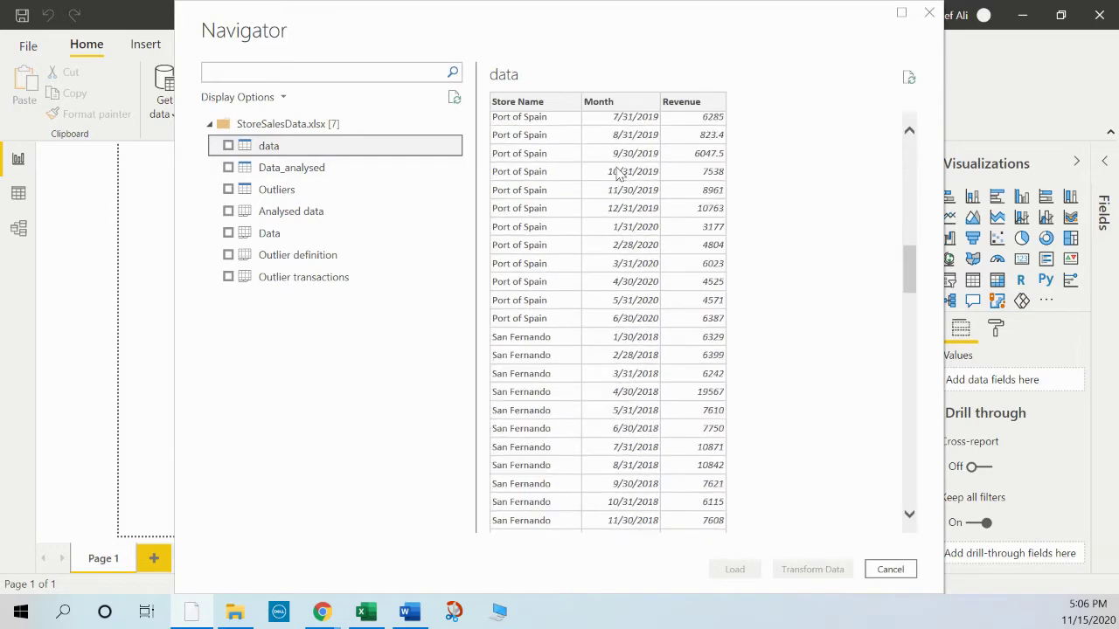
{"action": "scroll", "coordinate": [617, 172], "scroll_direction": "down", "scroll_amount": 8}
{"action": "scroll", "coordinate": [617, 175], "scroll_direction": "up", "scroll_amount": 20}
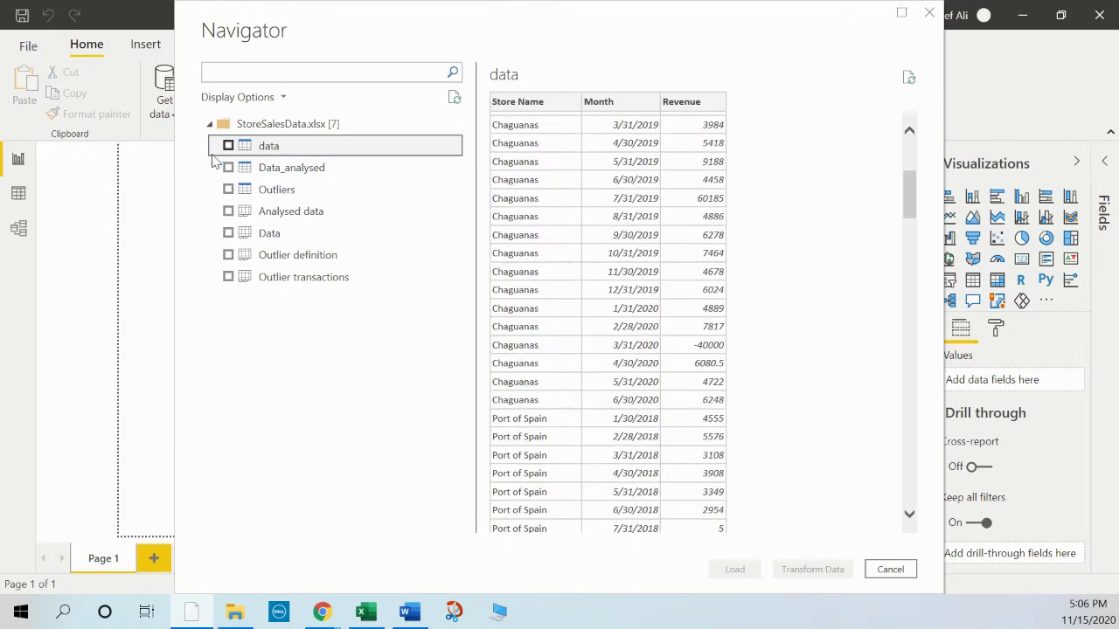
{"action": "left_click", "coordinate": [230, 147]}
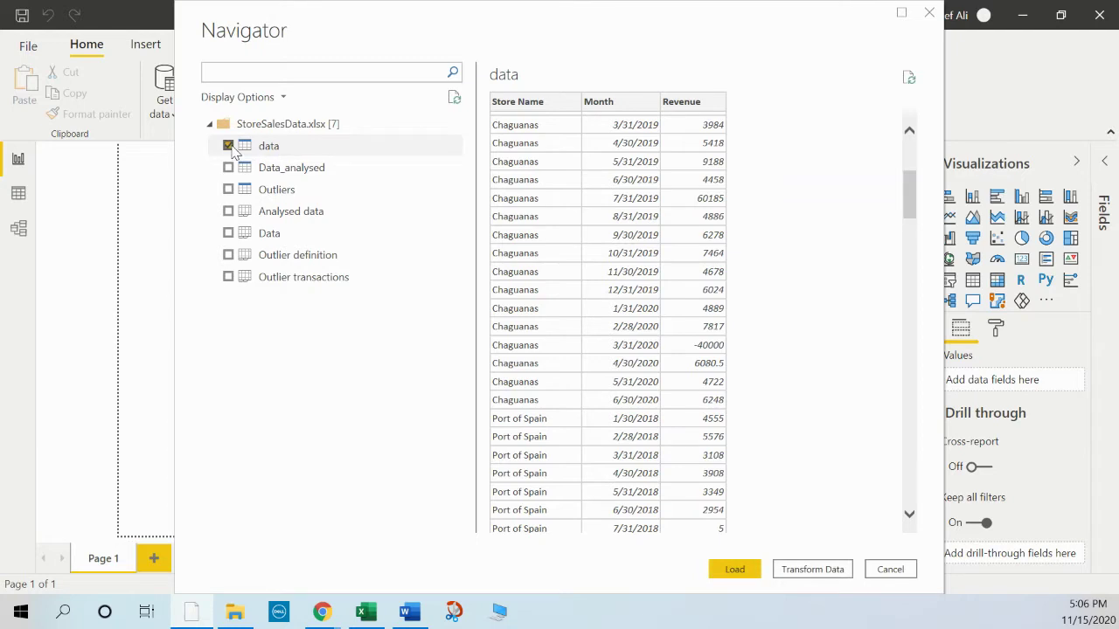
{"action": "left_click", "coordinate": [798, 570]}
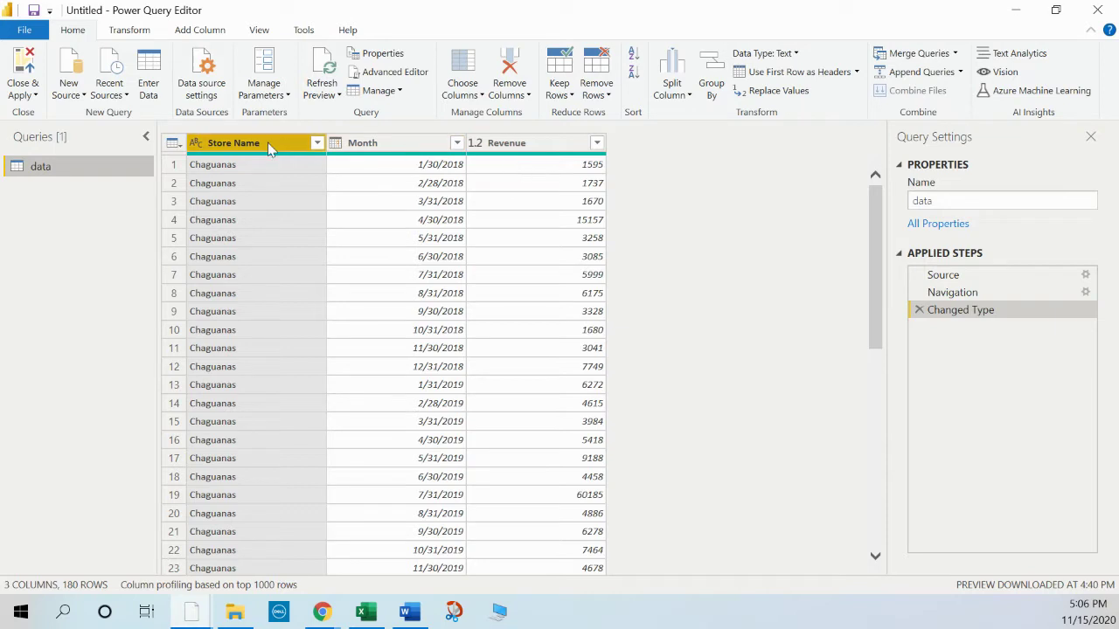
{"action": "left_click", "coordinate": [21, 67]}
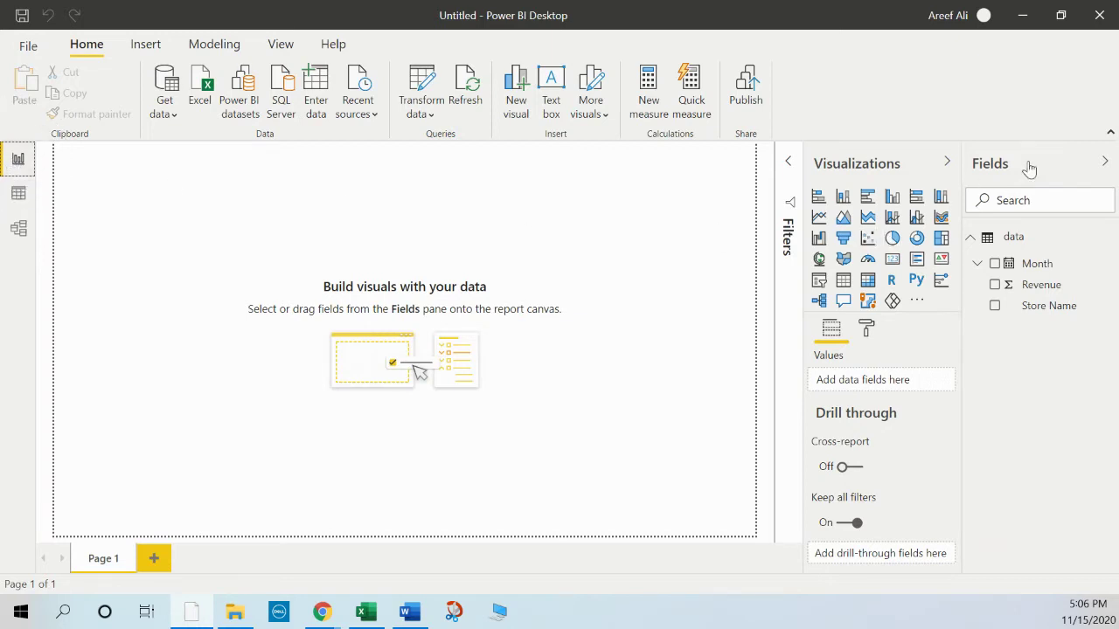
Step: Add an empty line chart, enlarge it to fill most of the report page, and collapse the Filters pane
{"action": "left_click", "coordinate": [819, 218]}
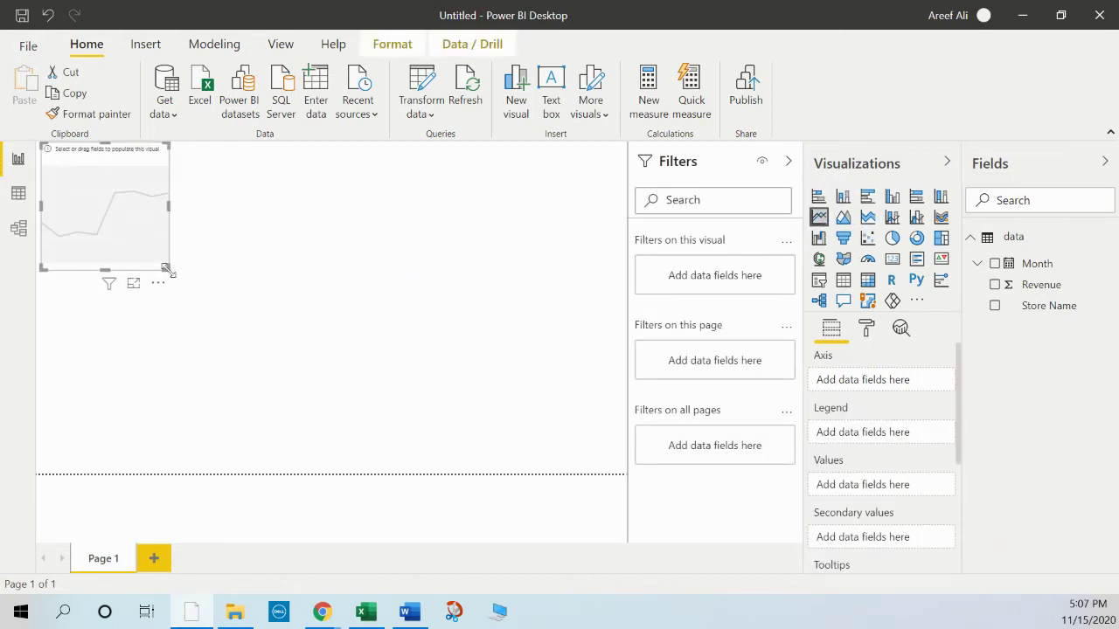
{"action": "left_click_drag", "start_coordinate": [166, 268], "coordinate": [522, 469]}
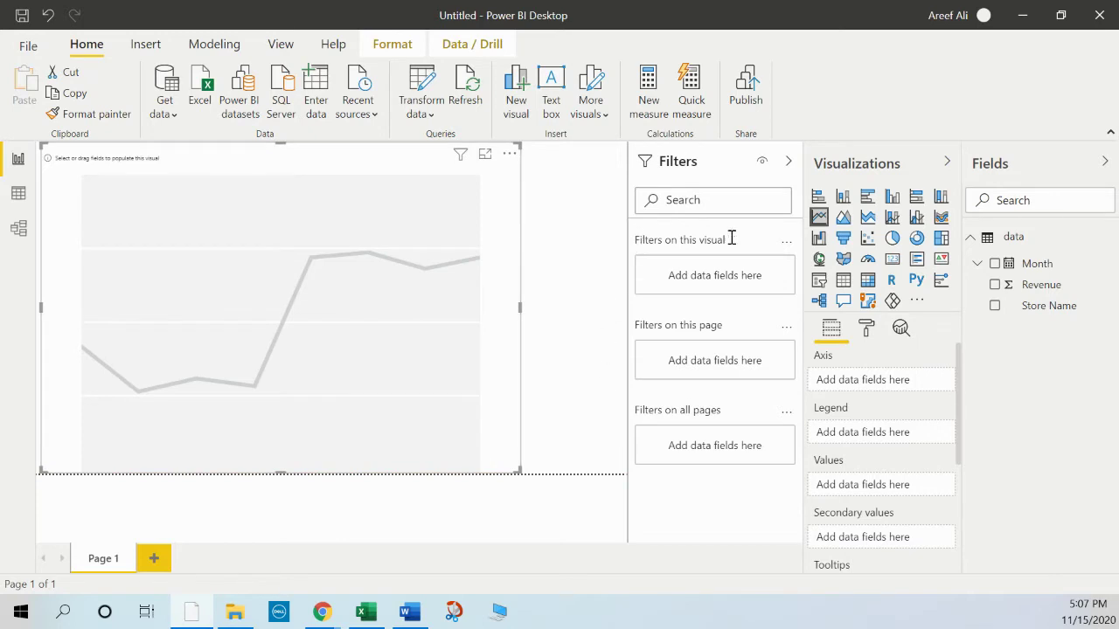
{"action": "left_click", "coordinate": [788, 163]}
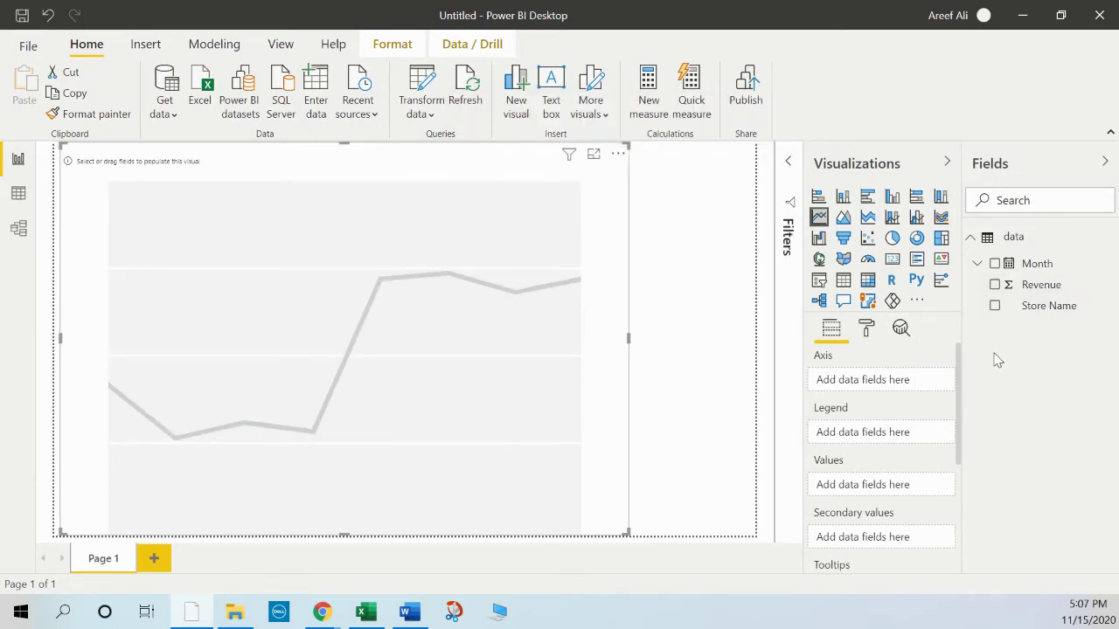
Step: Plot Revenue against Month on the line chart, using the plain Month field on the axis instead of the date hierarchy
{"action": "left_click", "coordinate": [995, 285]}
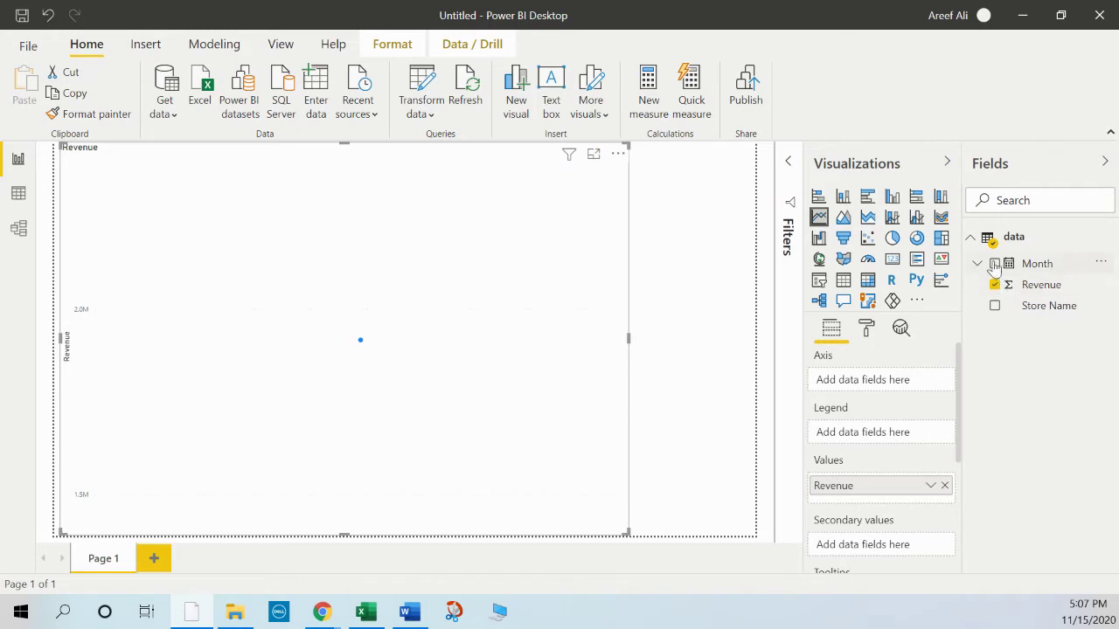
{"action": "left_click", "coordinate": [995, 264]}
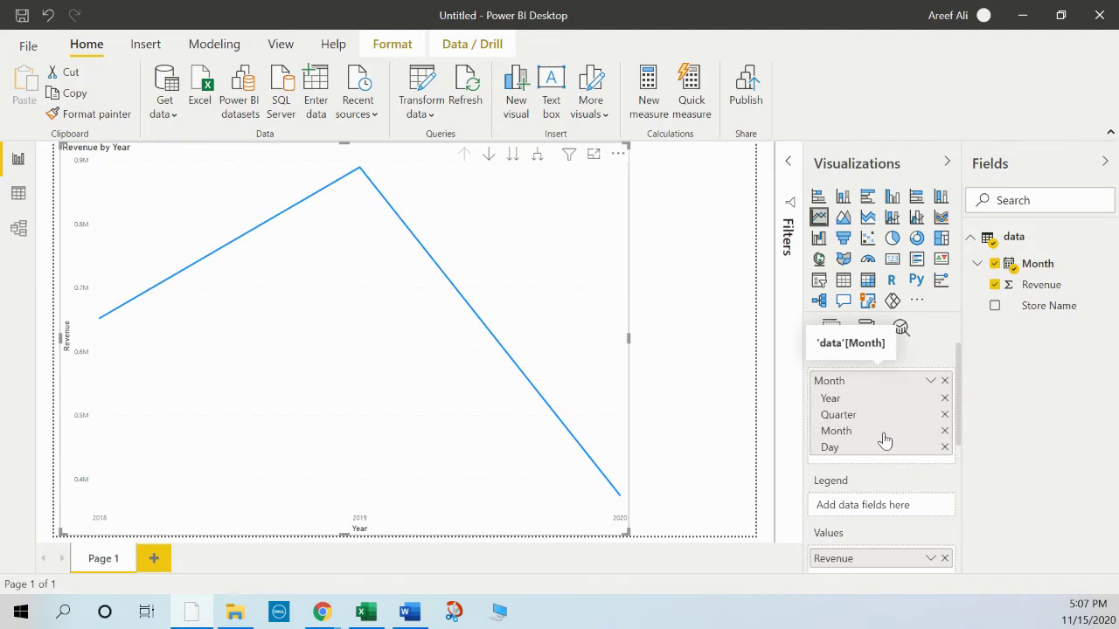
{"action": "left_click", "coordinate": [931, 383]}
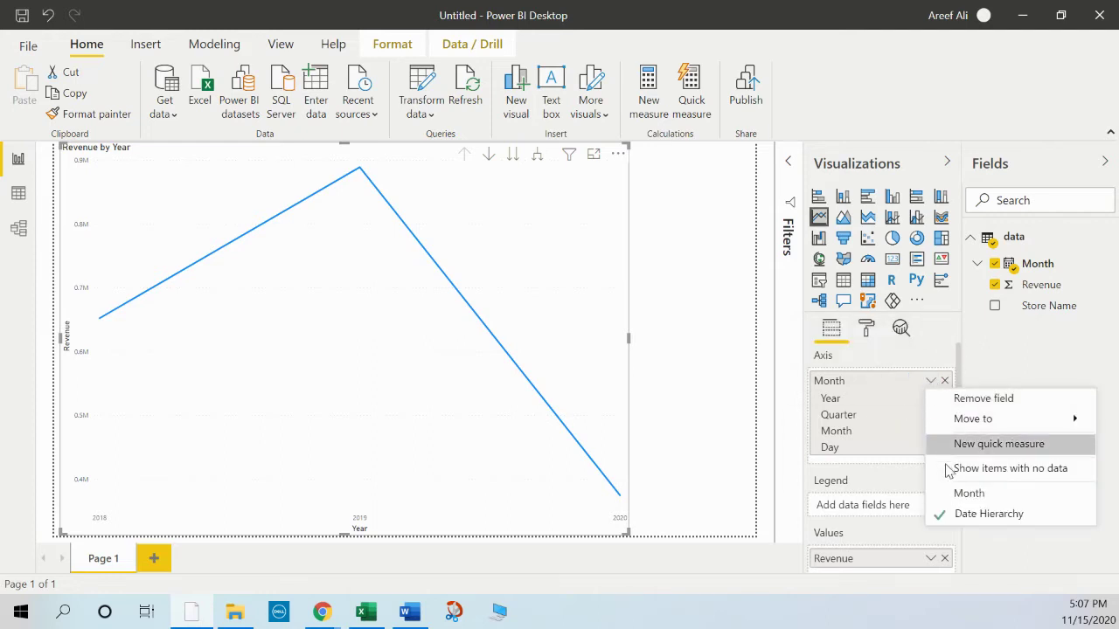
{"action": "left_click", "coordinate": [968, 499]}
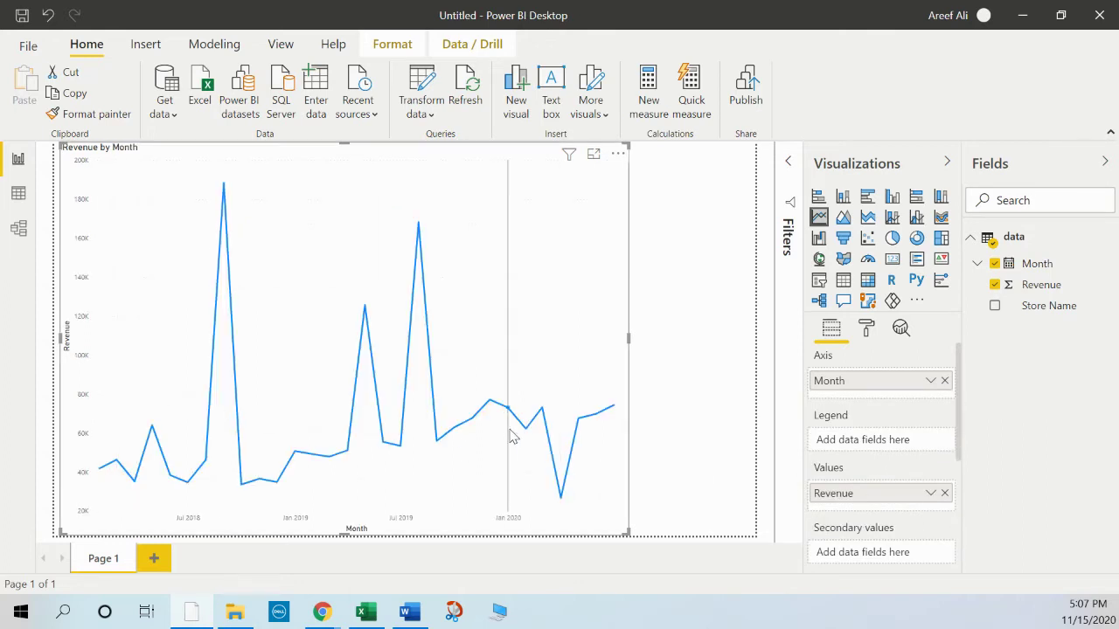
{"action": "mouse_move", "coordinate": [512, 437]}
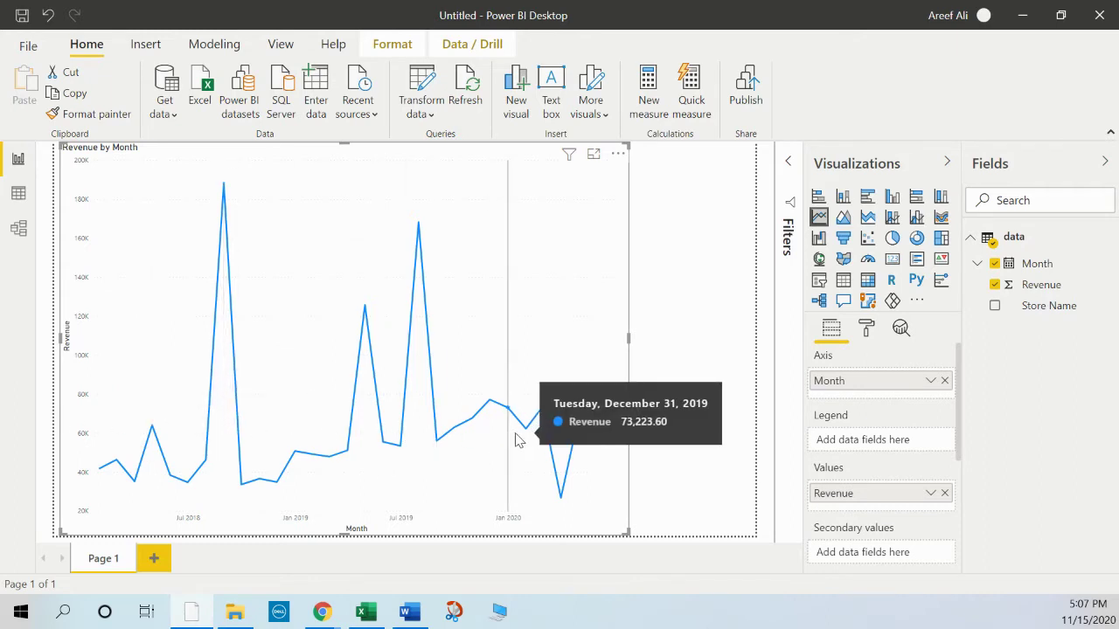
{"action": "mouse_move", "coordinate": [589, 441]}
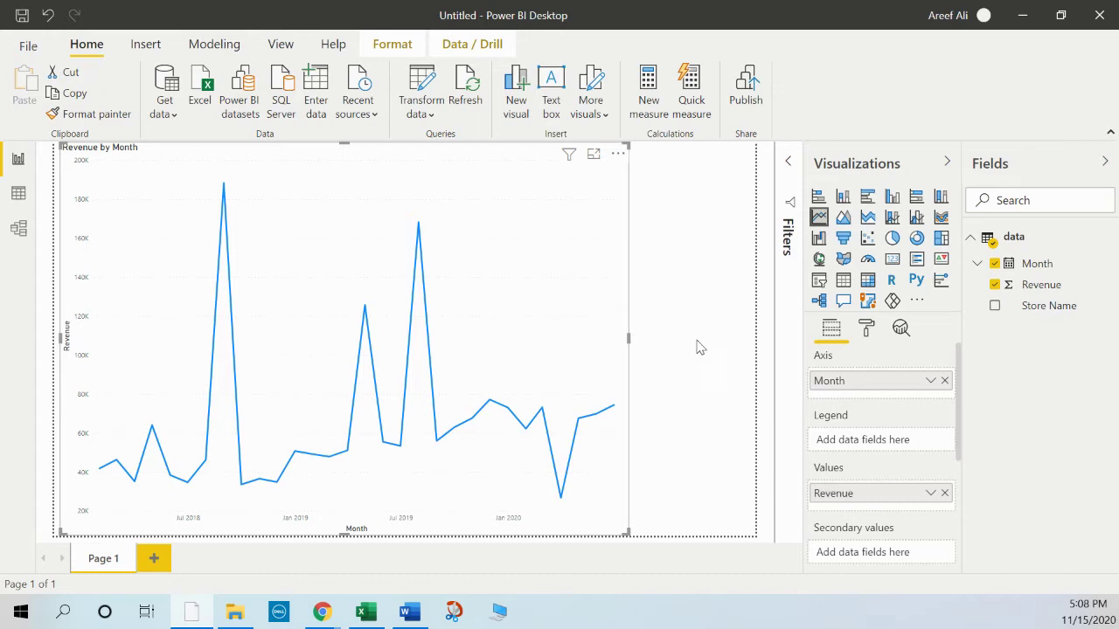
Step: Add anomaly detection to the revenue line chart at the default 70% sensitivity
{"action": "left_click", "coordinate": [901, 330]}
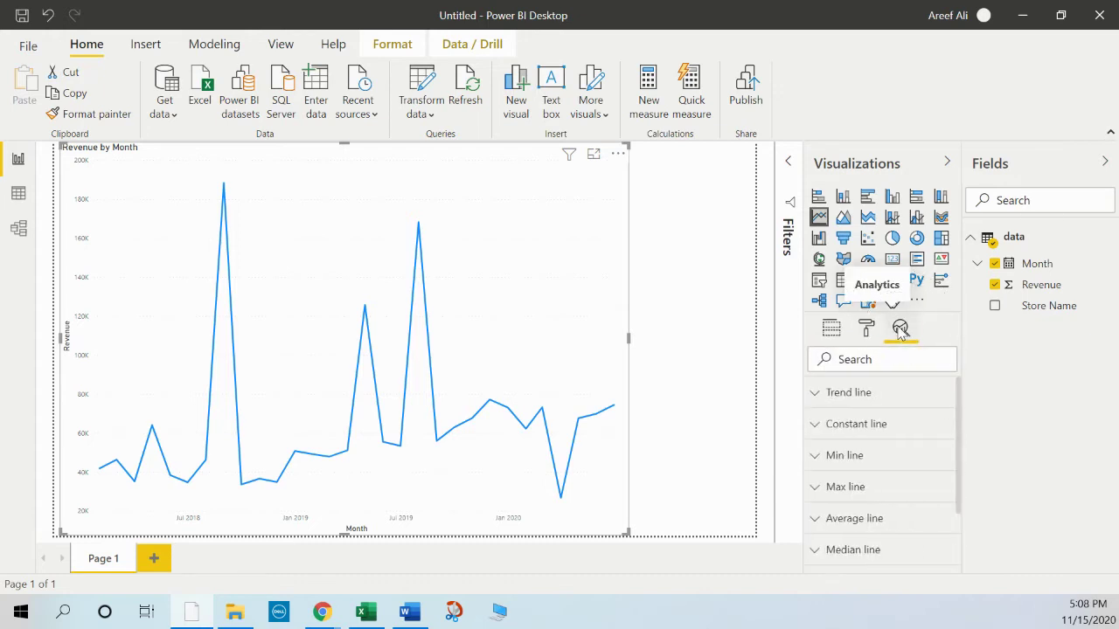
{"action": "scroll", "coordinate": [899, 476], "scroll_direction": "down", "scroll_amount": 1}
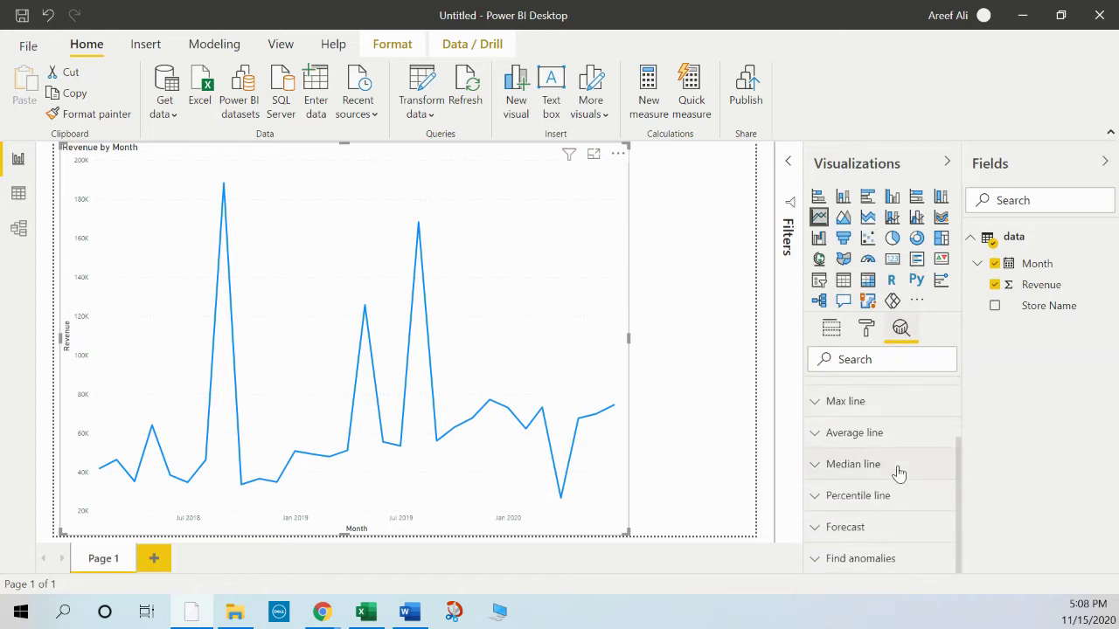
{"action": "left_click", "coordinate": [843, 566]}
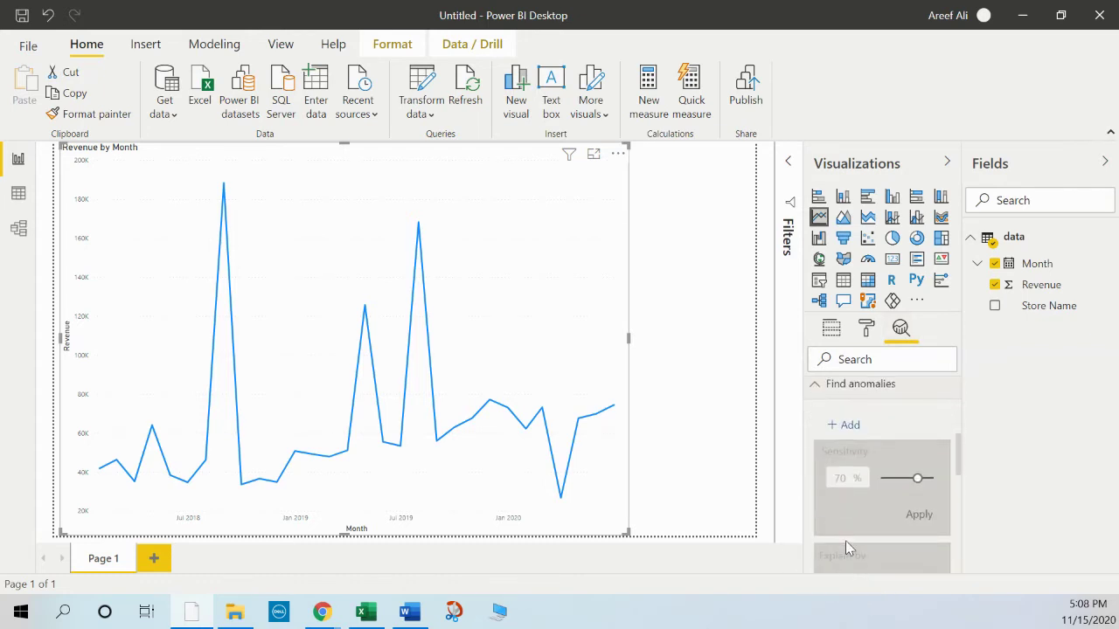
{"action": "left_click", "coordinate": [844, 425]}
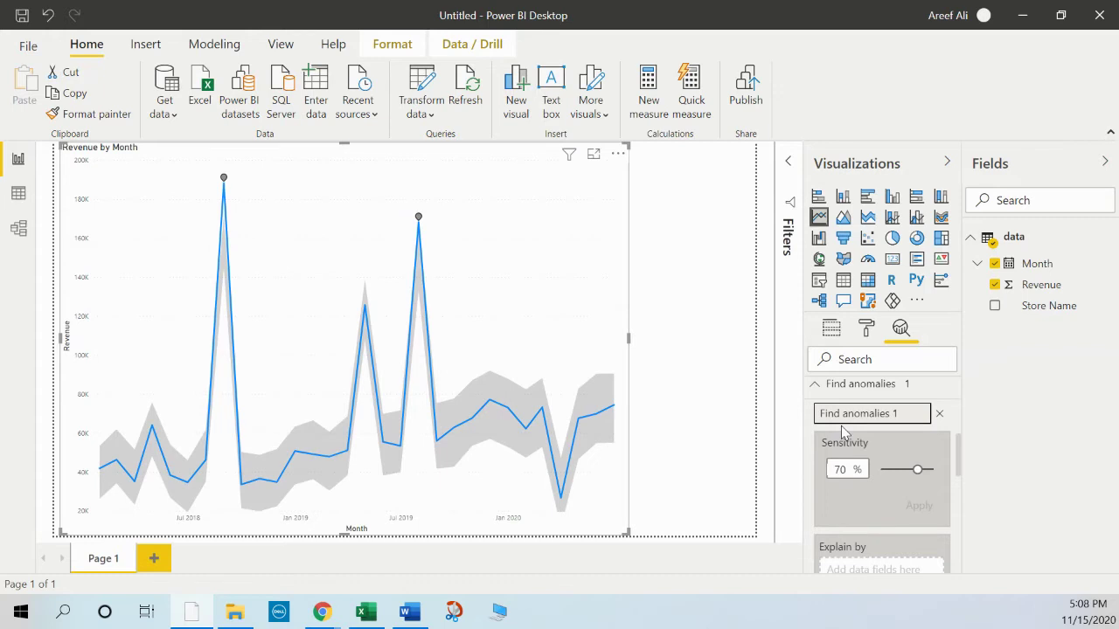
{"action": "mouse_move", "coordinate": [551, 455]}
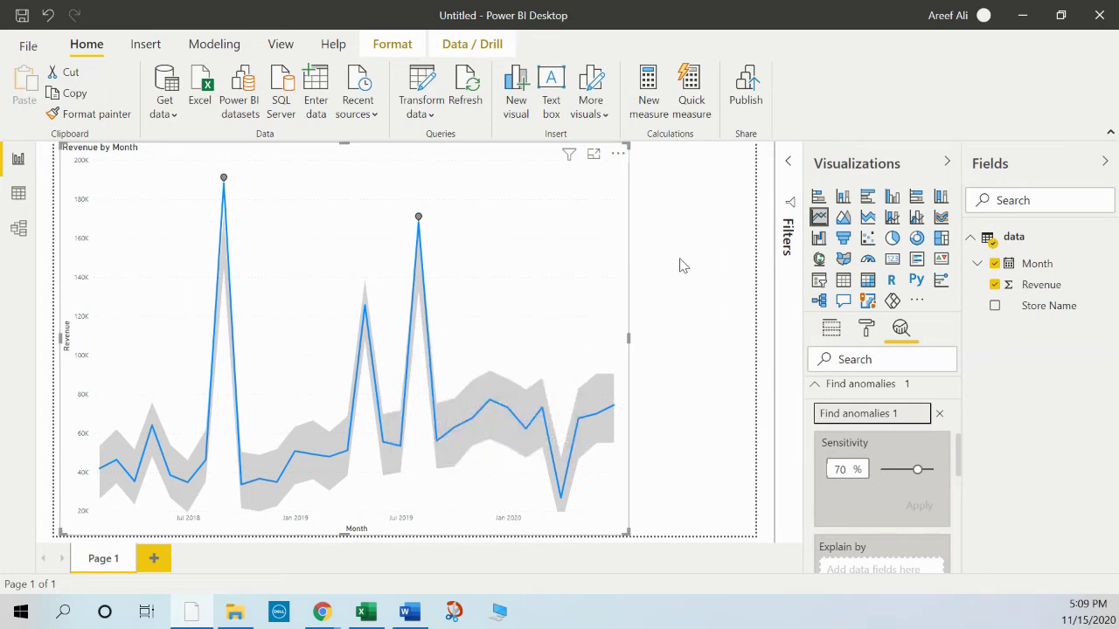
Step: Add a separate Store Name slicer beside the line chart, keeping the chart intact, and shorten it to fit the store list
{"action": "left_click", "coordinate": [818, 279]}
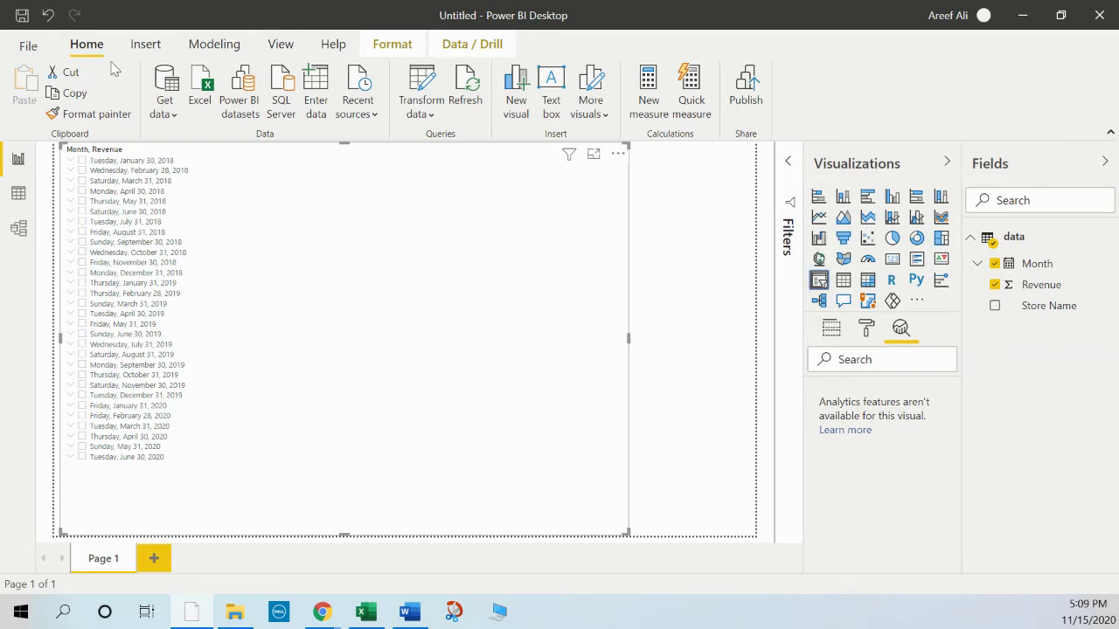
{"action": "left_click", "coordinate": [49, 16]}
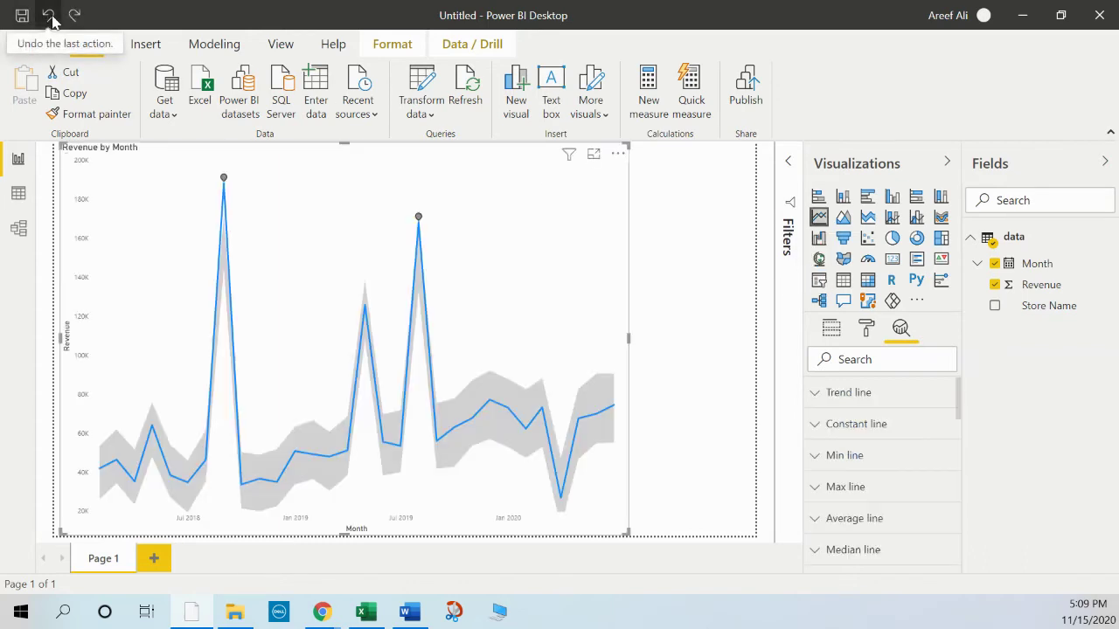
{"action": "left_click", "coordinate": [697, 298]}
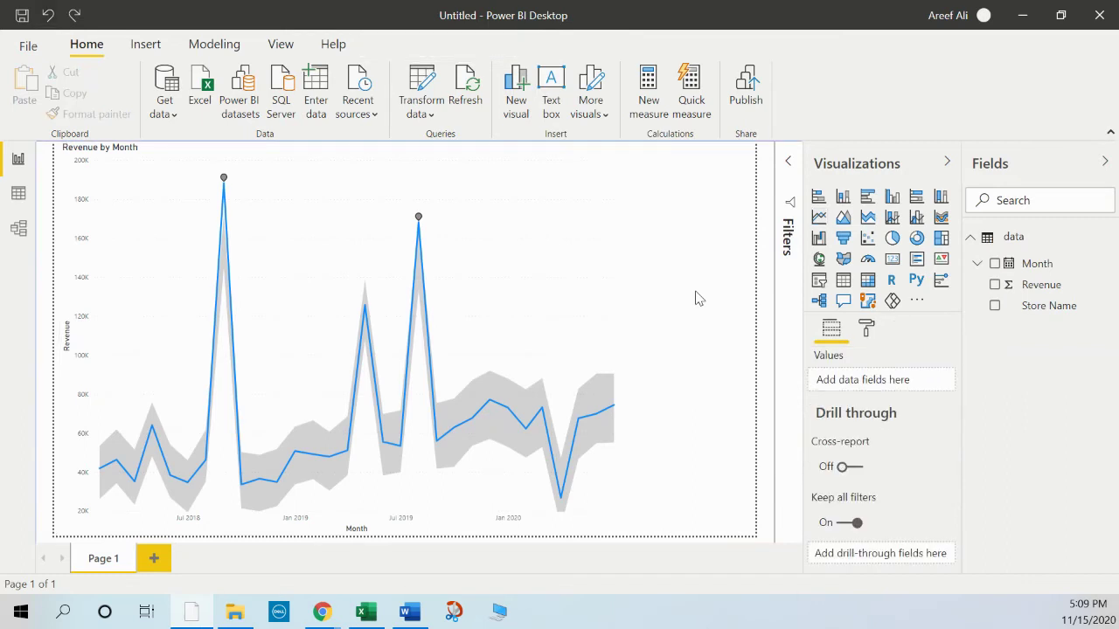
{"action": "left_click", "coordinate": [818, 280]}
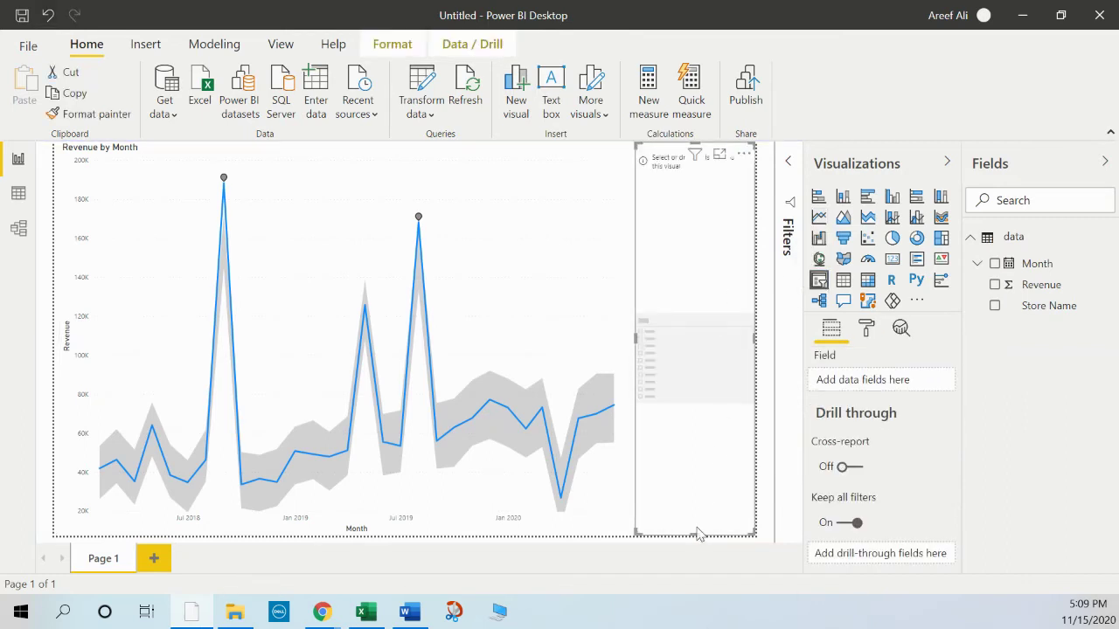
{"action": "left_click_drag", "start_coordinate": [694, 533], "coordinate": [697, 301]}
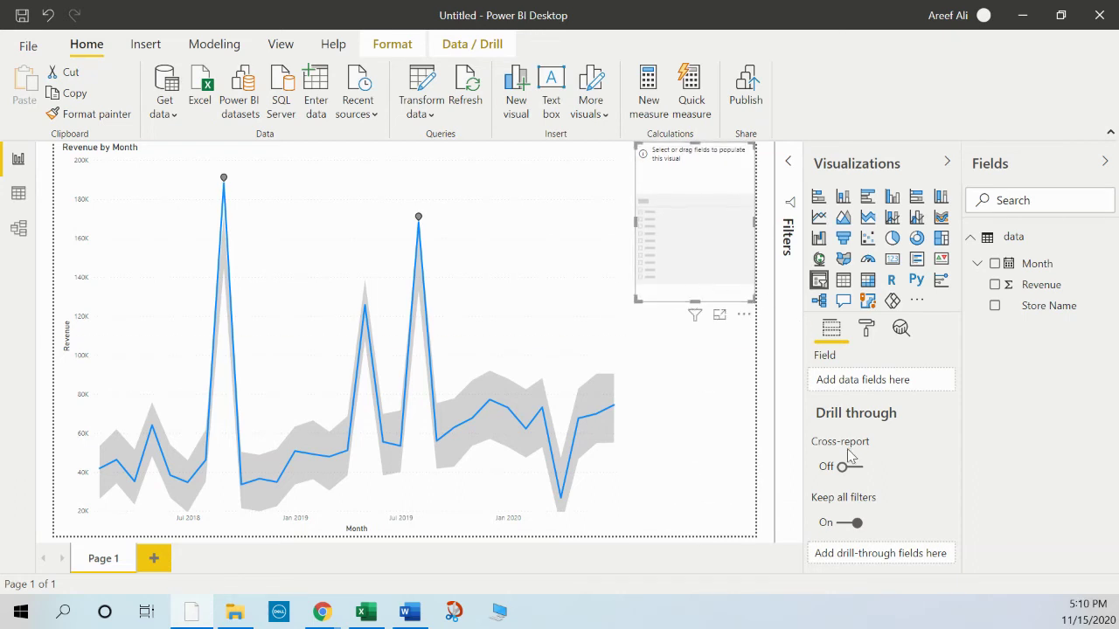
{"action": "left_click", "coordinate": [995, 306]}
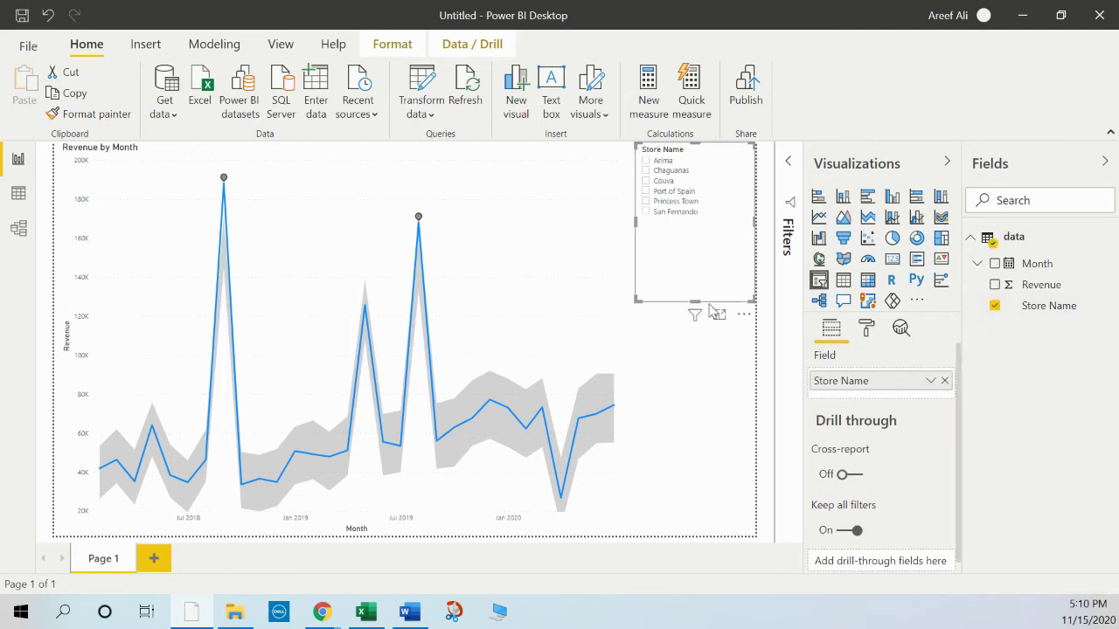
{"action": "left_click_drag", "start_coordinate": [697, 301], "coordinate": [695, 252]}
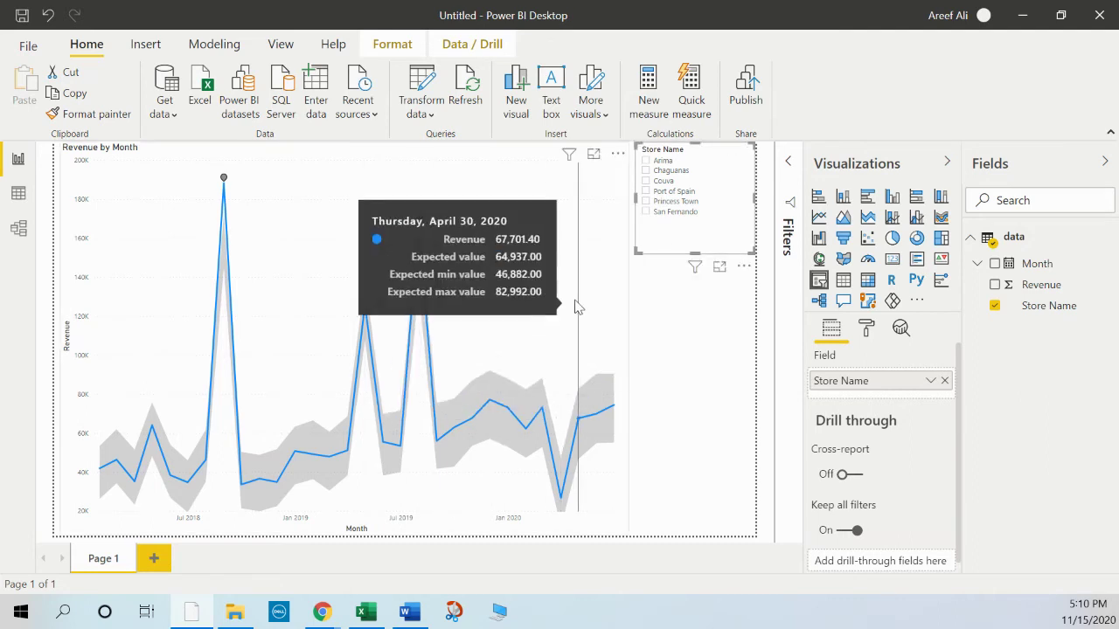
Step: Filter the report to the Arima store and inspect the two revenue spikes on the line chart
{"action": "left_click", "coordinate": [646, 162]}
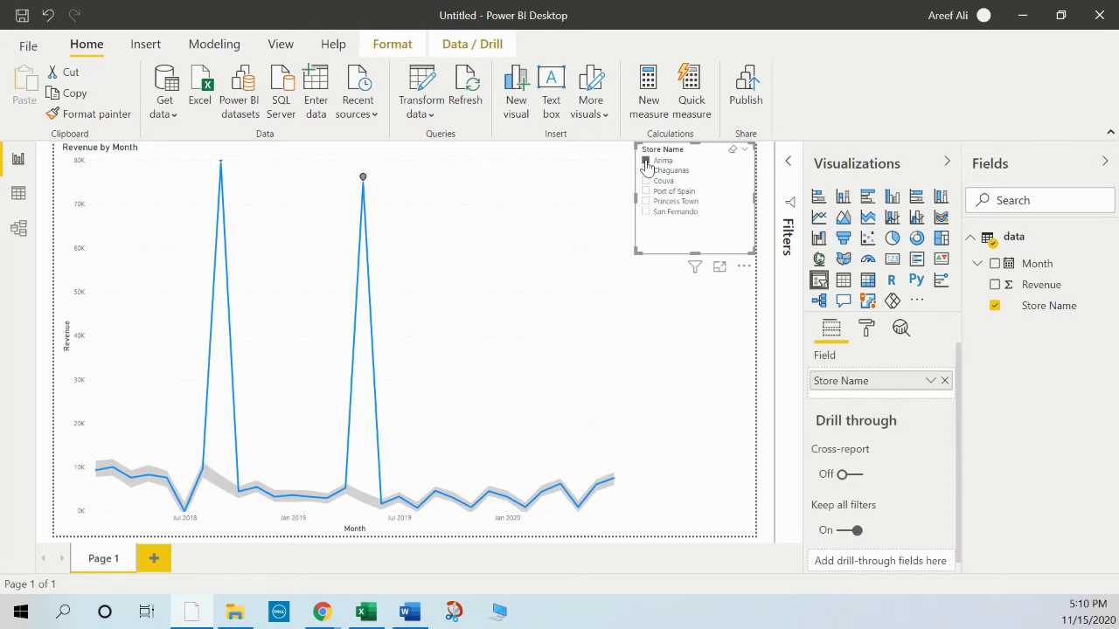
{"action": "mouse_move", "coordinate": [361, 178]}
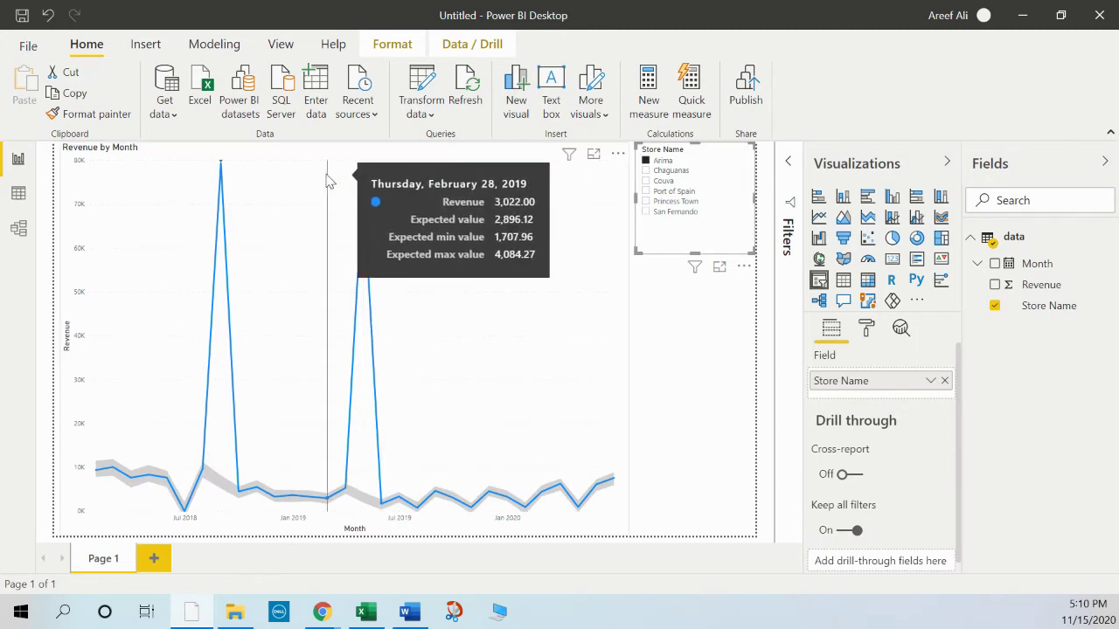
{"action": "mouse_move", "coordinate": [219, 162]}
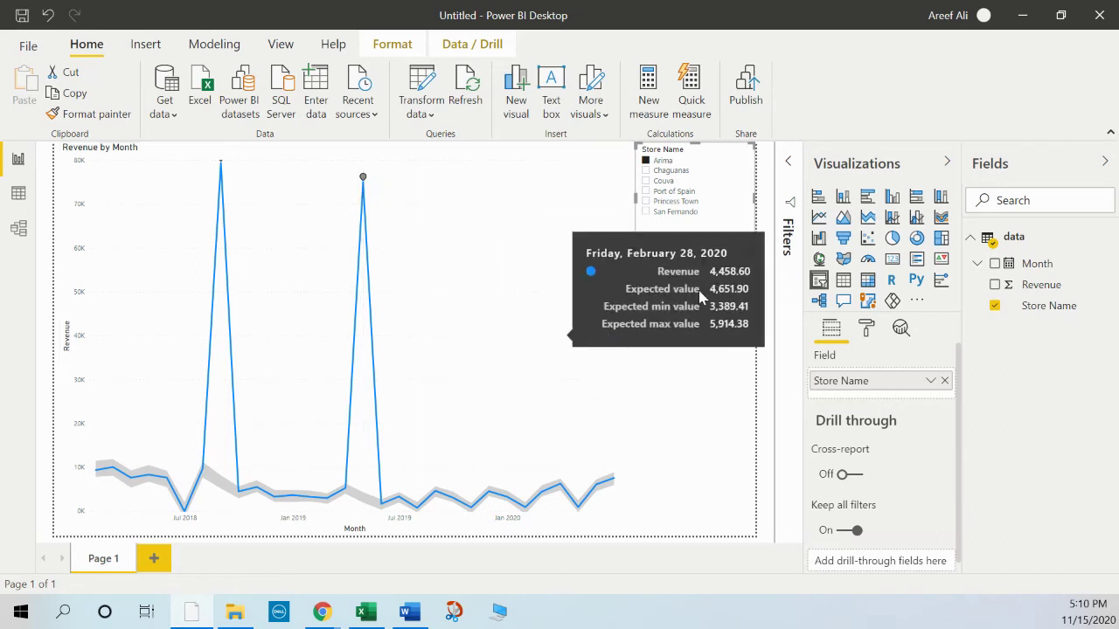
Step: Filter the report to the Chaguanas store and inspect the revenue spike, nearby anomaly marker and sharp drop on the line chart
{"action": "left_click", "coordinate": [647, 172]}
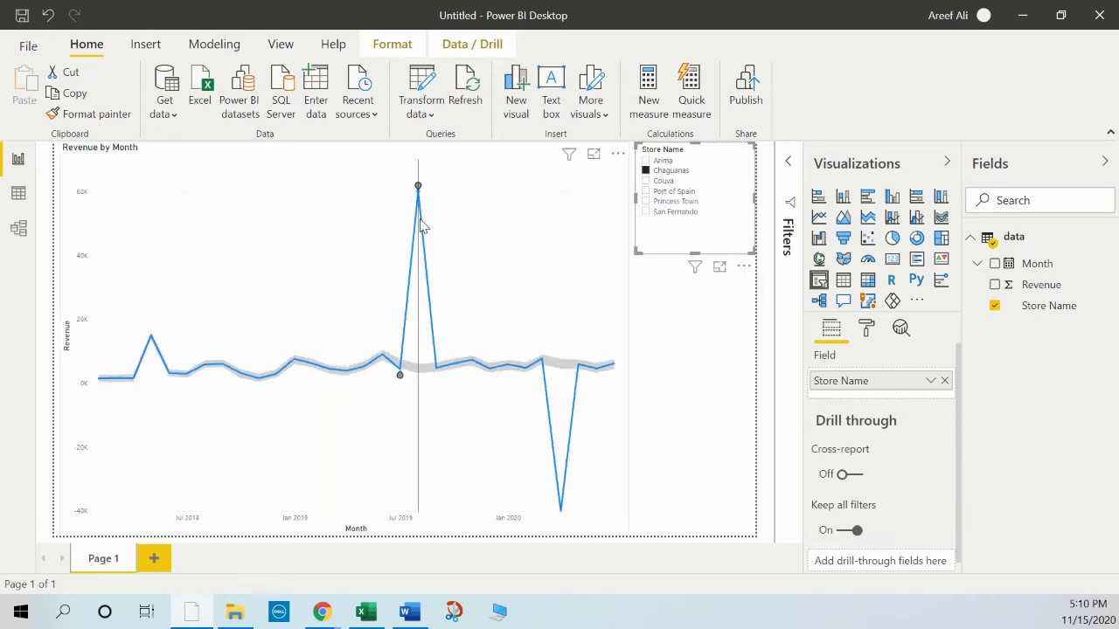
{"action": "mouse_move", "coordinate": [421, 223]}
{"action": "mouse_move", "coordinate": [403, 375]}
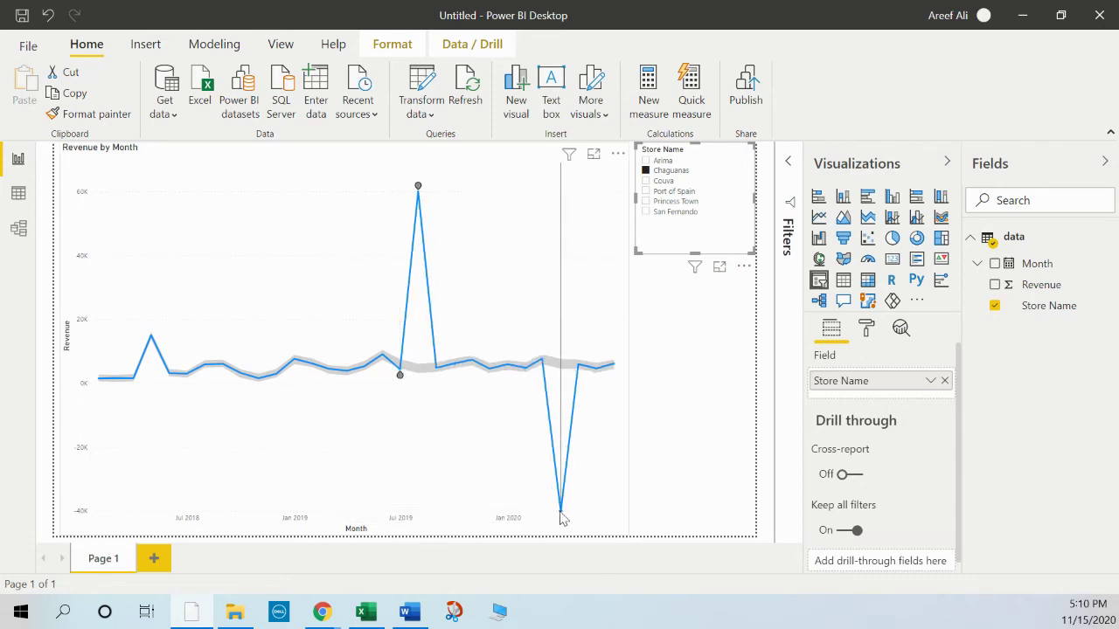
{"action": "mouse_move", "coordinate": [561, 514]}
{"action": "mouse_move", "coordinate": [421, 251]}
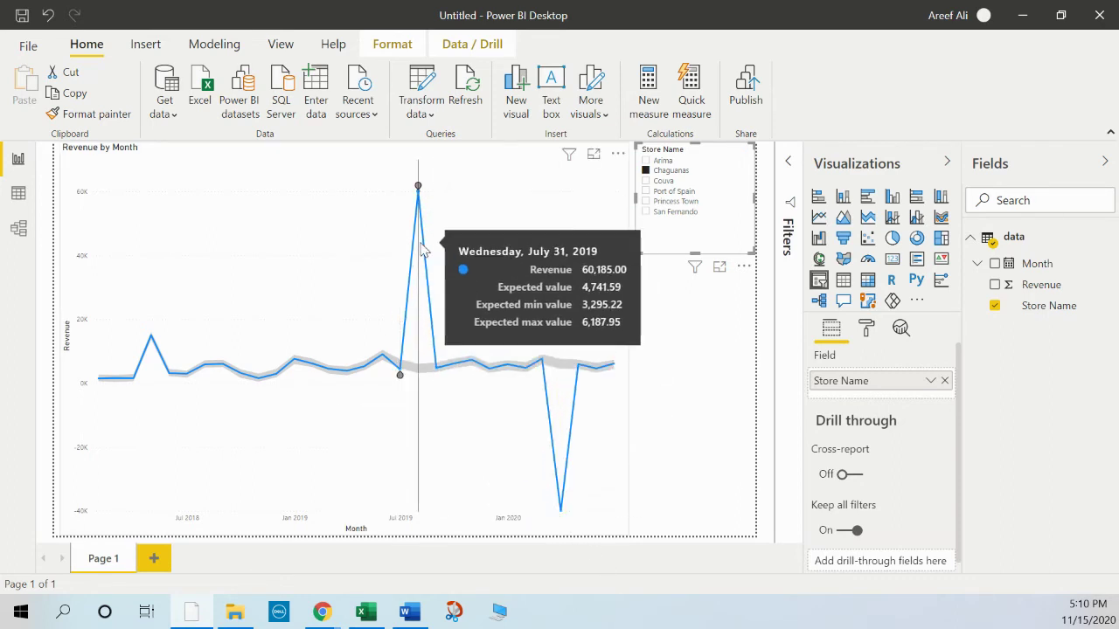
Step: Review the anomaly explanation for the July 2019 revenue spike with extra room for the report, and close the explanation
{"action": "left_click", "coordinate": [419, 187]}
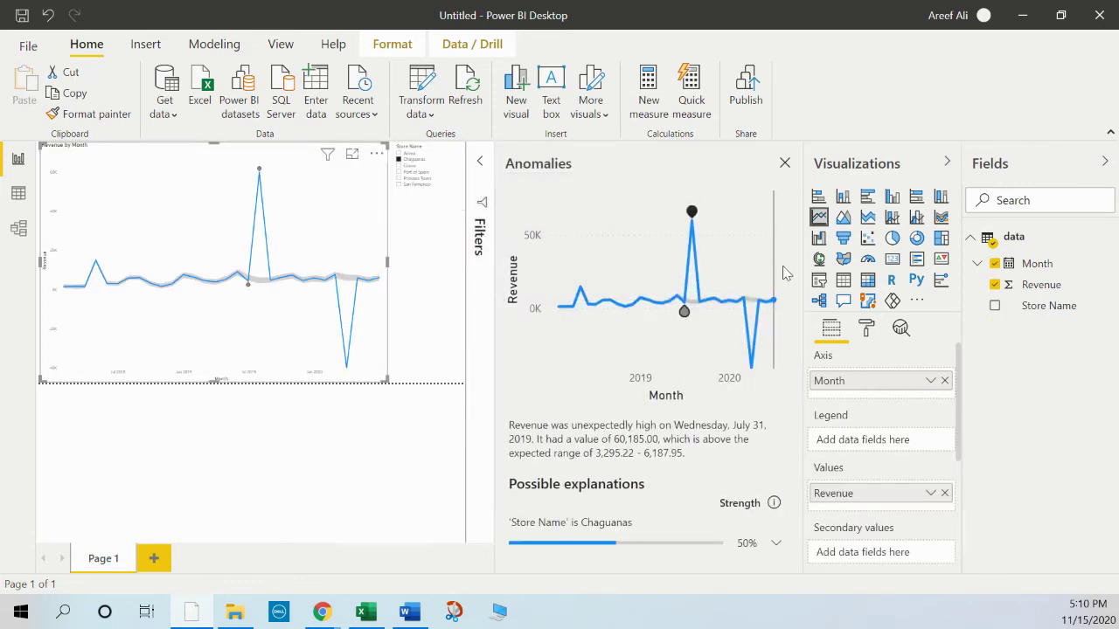
{"action": "left_click", "coordinate": [948, 166]}
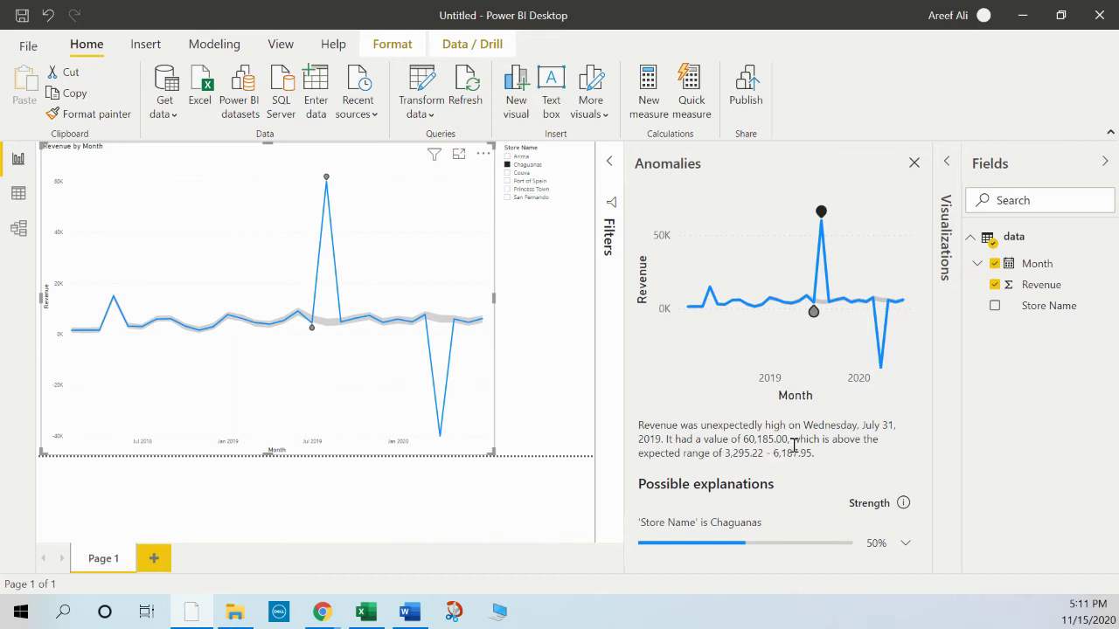
{"action": "left_click", "coordinate": [915, 166]}
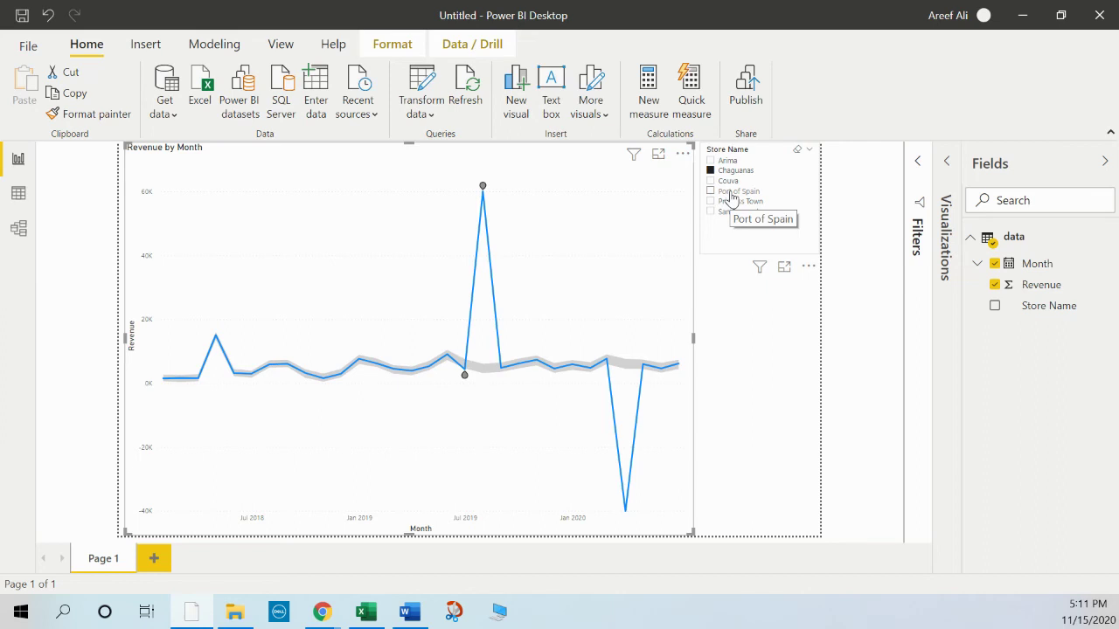
Step: Examine the line chart's anomaly detection options, including sensitivity, explain-by fields, anomaly shape and expected range formatting
{"action": "left_click", "coordinate": [946, 165]}
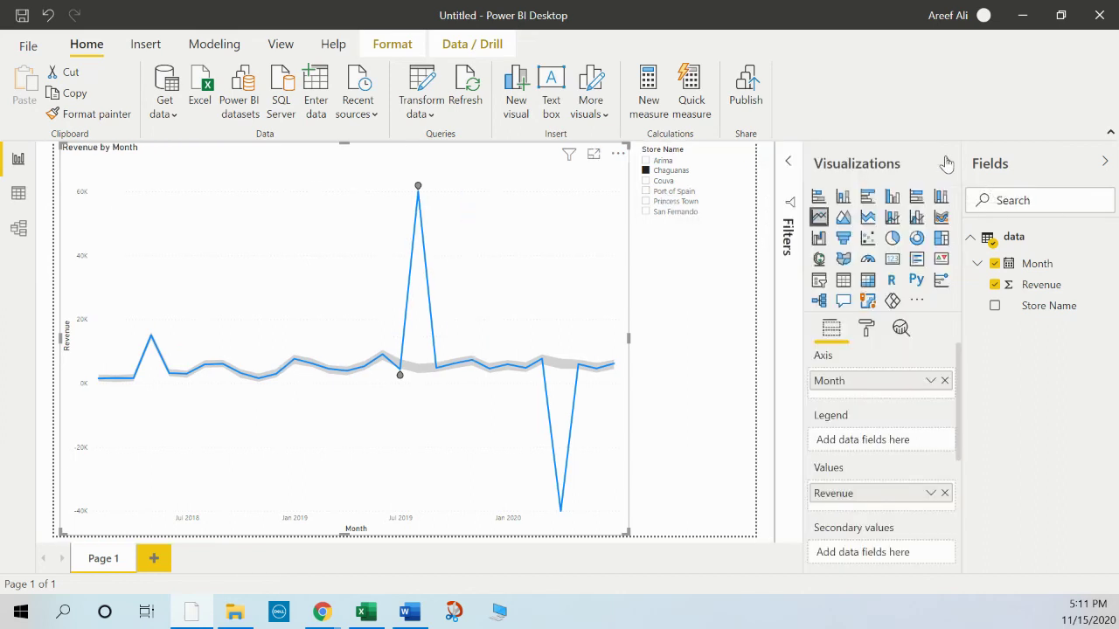
{"action": "left_click", "coordinate": [902, 330]}
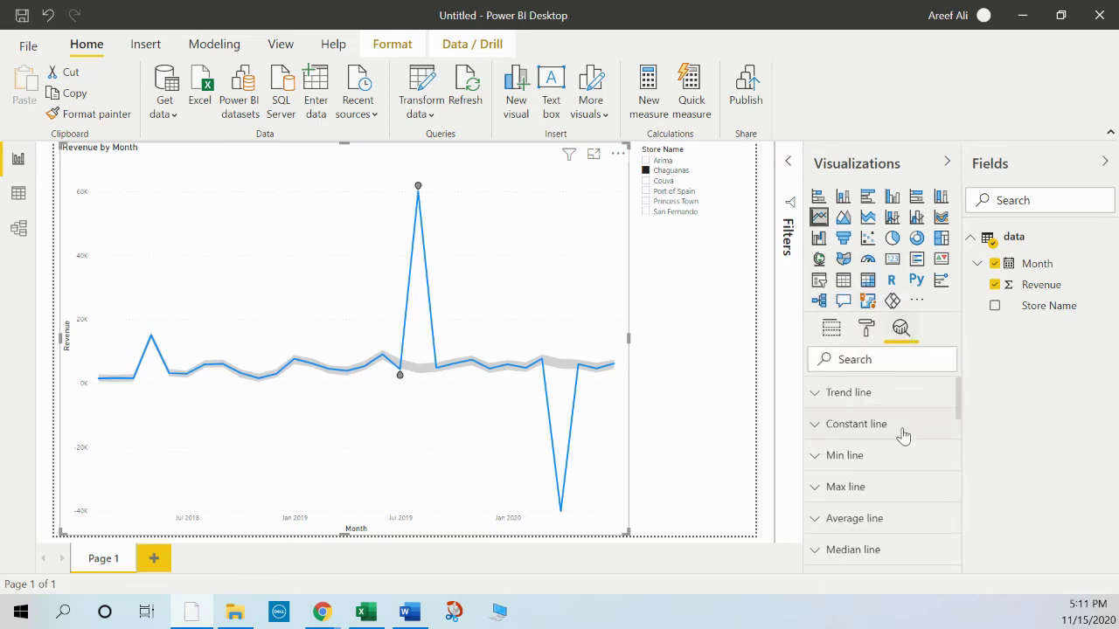
{"action": "scroll", "coordinate": [903, 435], "scroll_direction": "down", "scroll_amount": 10}
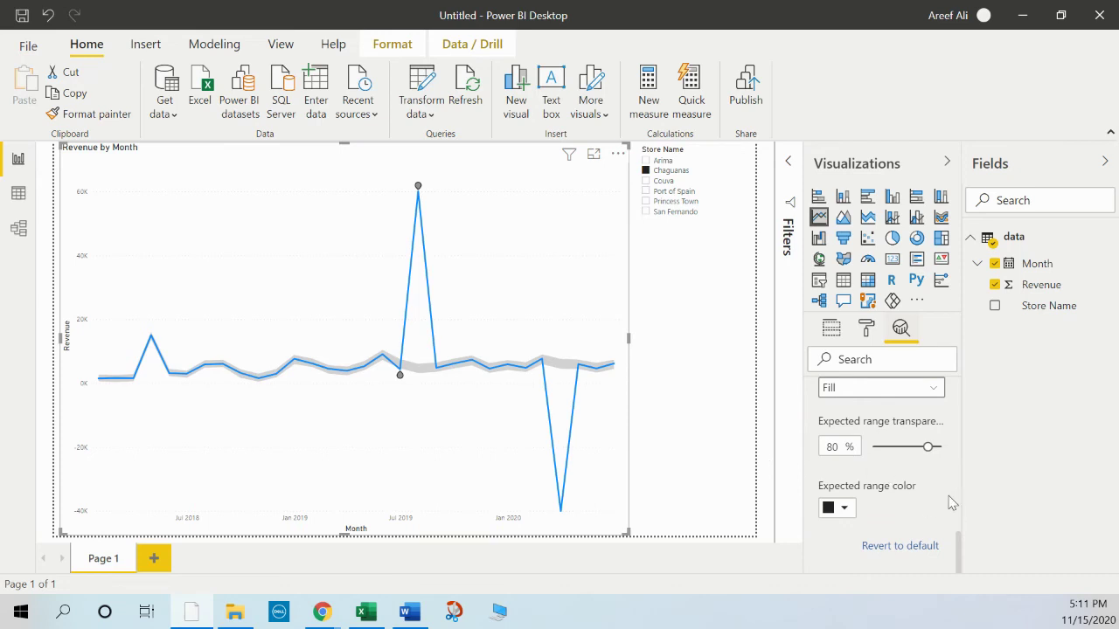
{"action": "scroll", "coordinate": [953, 502], "scroll_direction": "up", "scroll_amount": 2}
{"action": "scroll", "coordinate": [878, 521], "scroll_direction": "up", "scroll_amount": 4}
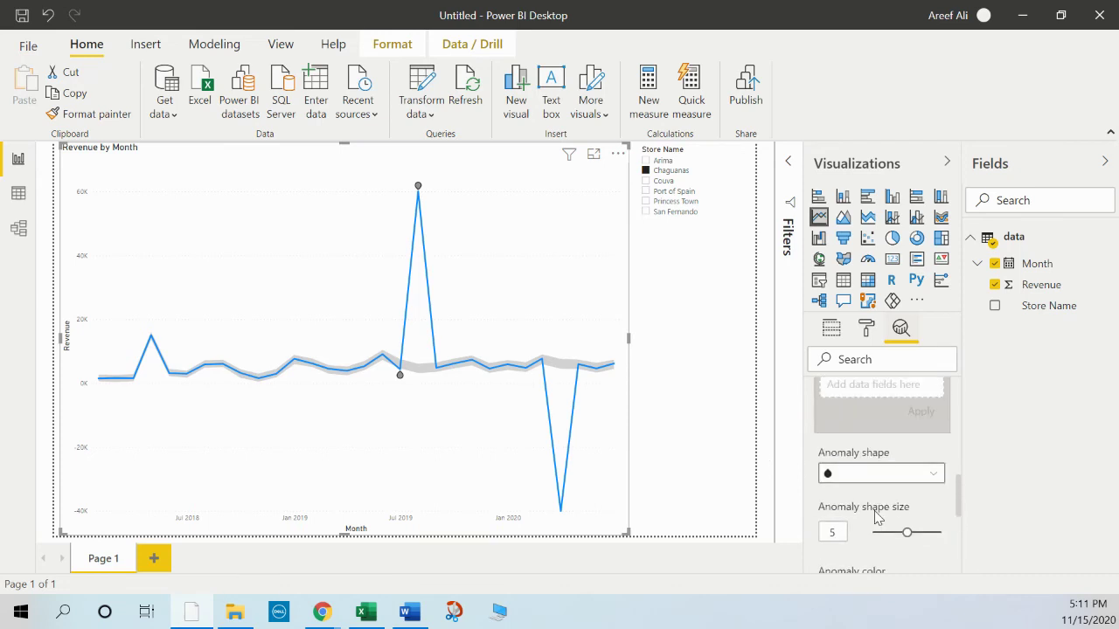
{"action": "scroll", "coordinate": [876, 514], "scroll_direction": "up", "scroll_amount": 2}
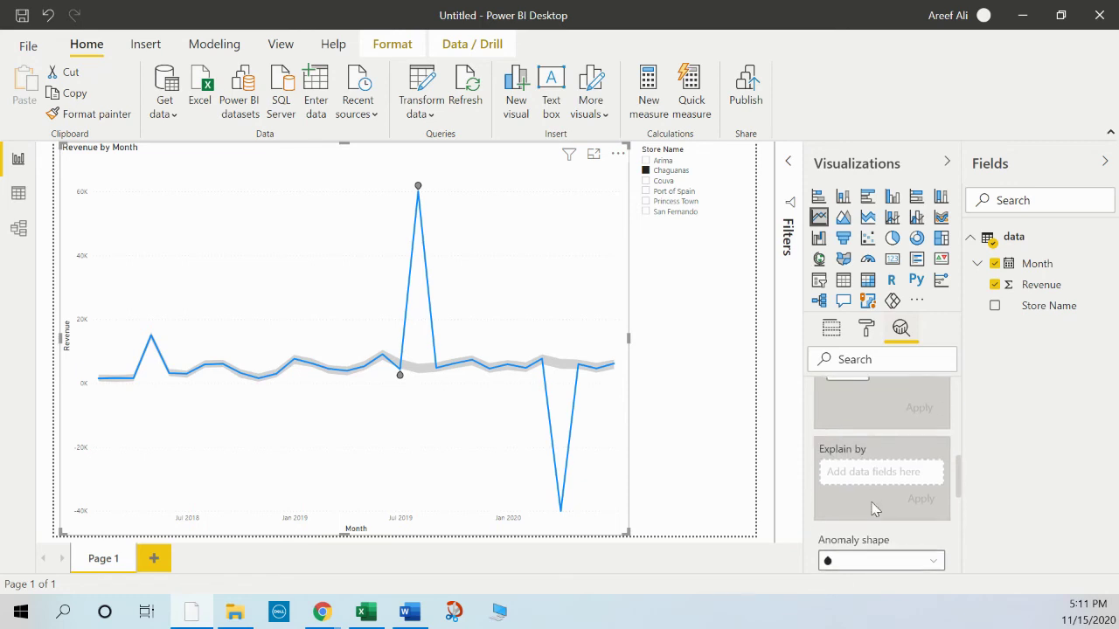
{"action": "scroll", "coordinate": [875, 510], "scroll_direction": "down", "scroll_amount": 6}
{"action": "scroll", "coordinate": [875, 510], "scroll_direction": "up", "scroll_amount": 6}
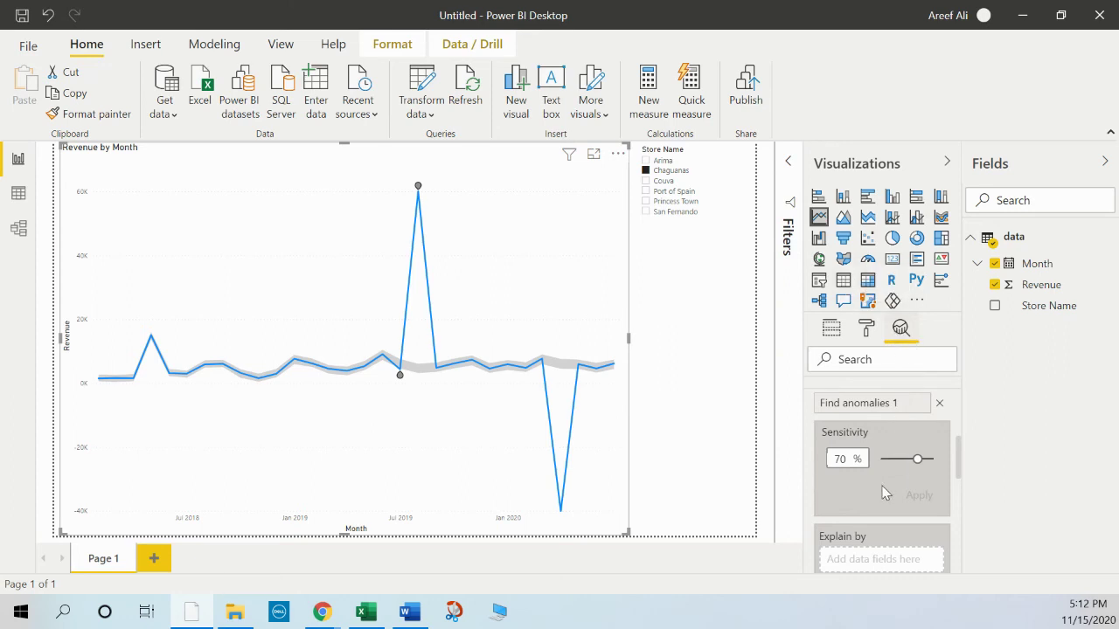
{"action": "scroll", "coordinate": [877, 519], "scroll_direction": "down", "scroll_amount": 1}
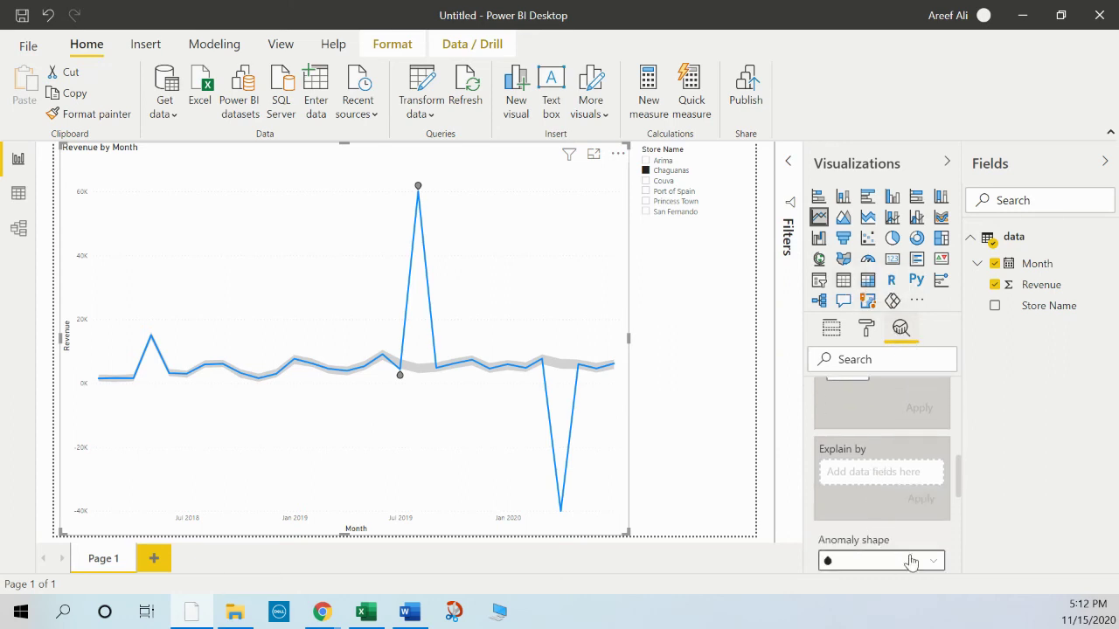
Step: Lower the anomaly detection sensitivity to 41%, apply it, and check the expected range band on the chart
{"action": "scroll", "coordinate": [913, 514], "scroll_direction": "up", "scroll_amount": 2}
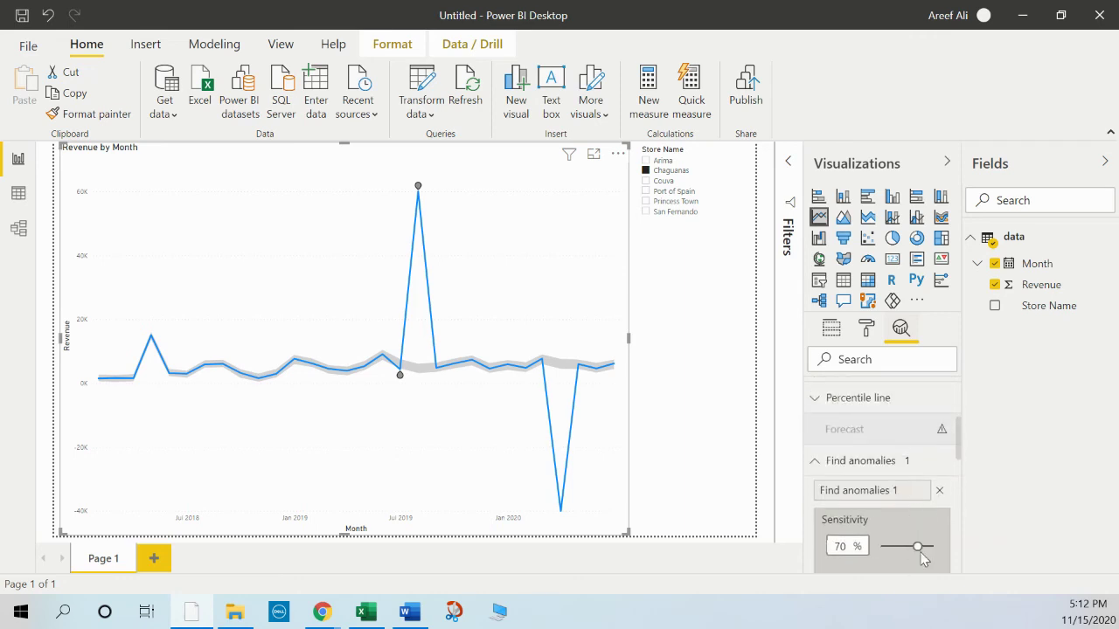
{"action": "left_click_drag", "start_coordinate": [919, 548], "coordinate": [901, 548]}
{"action": "scroll", "coordinate": [906, 559], "scroll_direction": "down", "scroll_amount": 3}
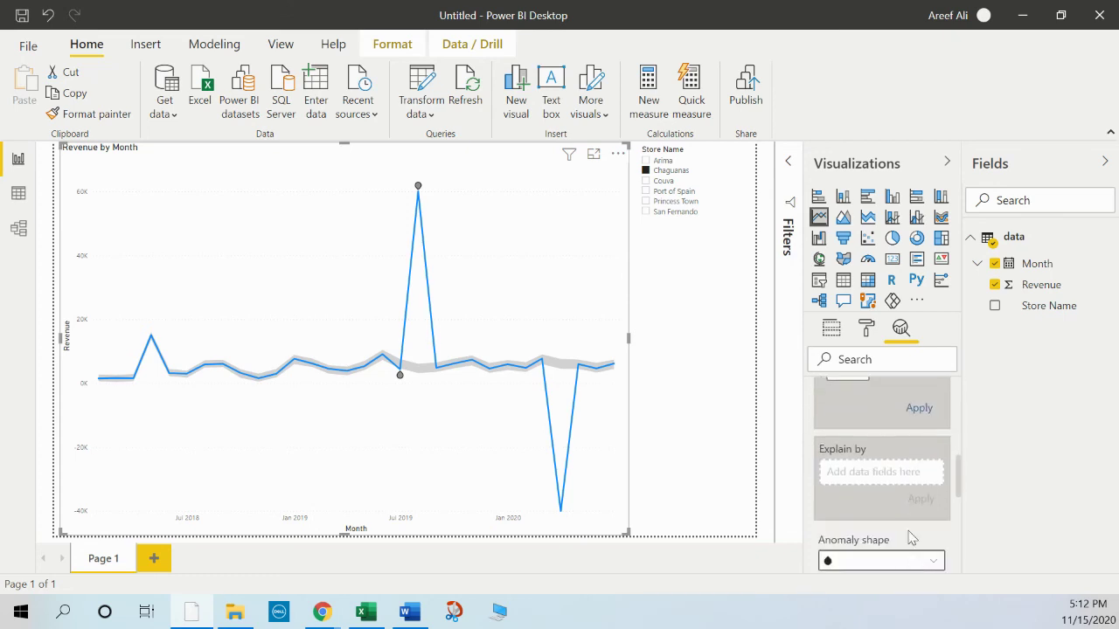
{"action": "left_click", "coordinate": [916, 411]}
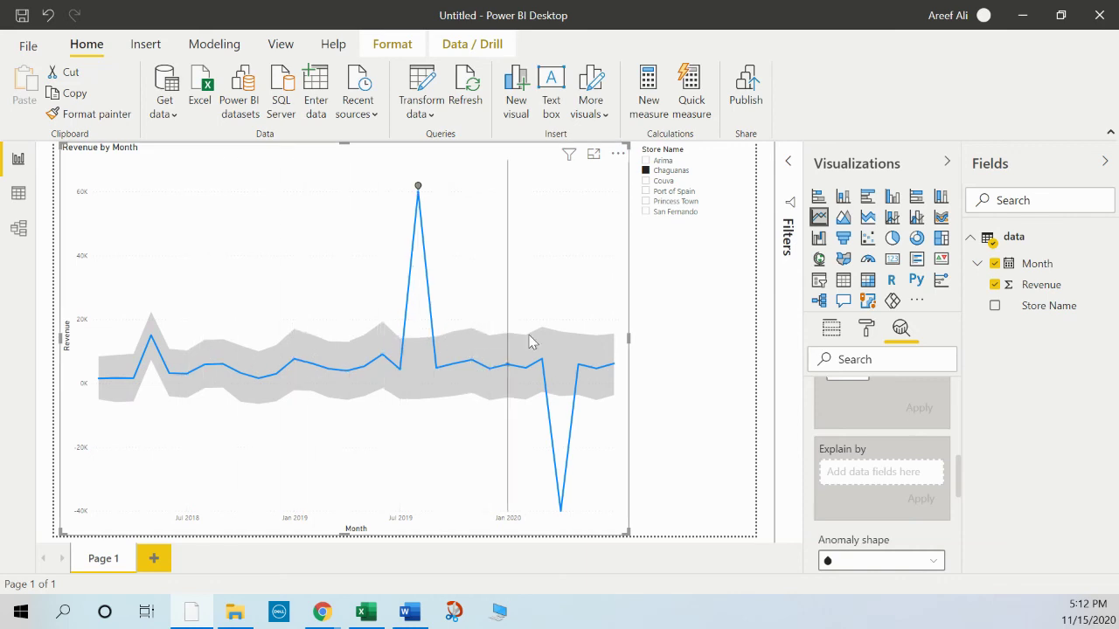
{"action": "mouse_move", "coordinate": [460, 348]}
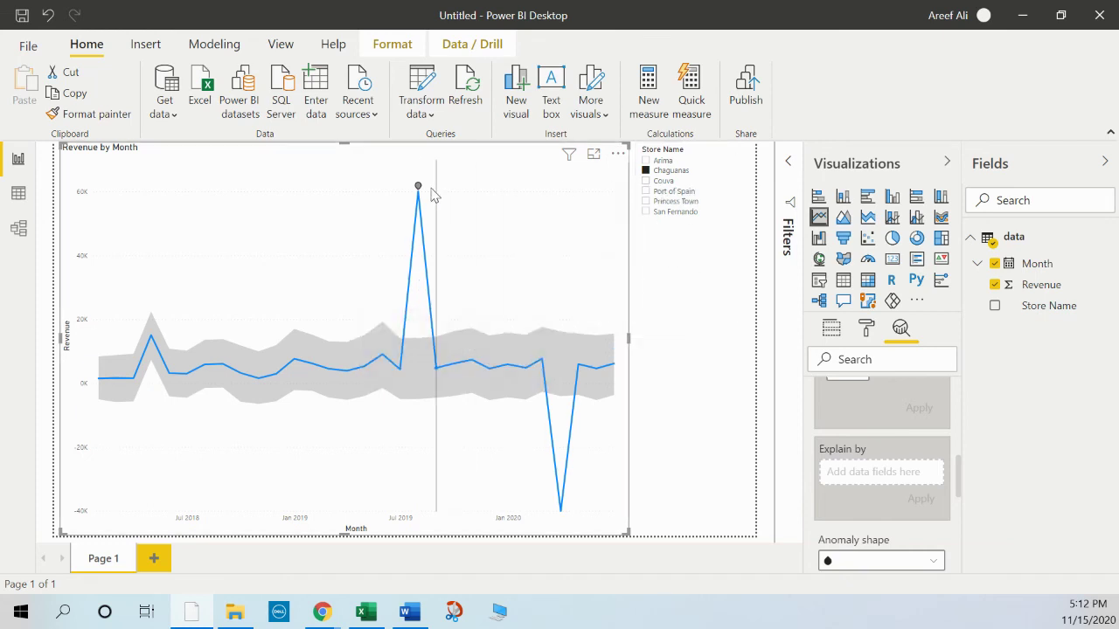
Step: Raise the anomaly detection sensitivity again, apply it, and inspect the flagged July 2019 spike and neighbouring anomaly
{"action": "scroll", "coordinate": [925, 487], "scroll_direction": "up", "scroll_amount": 3}
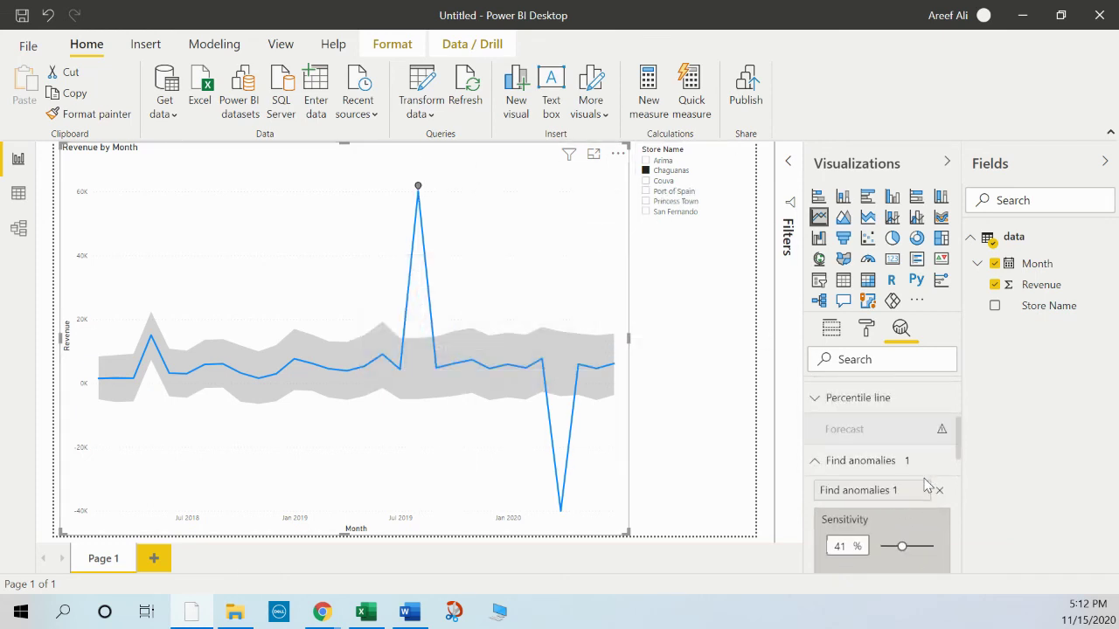
{"action": "left_click", "coordinate": [920, 546]}
{"action": "scroll", "coordinate": [920, 547], "scroll_direction": "down", "scroll_amount": 5}
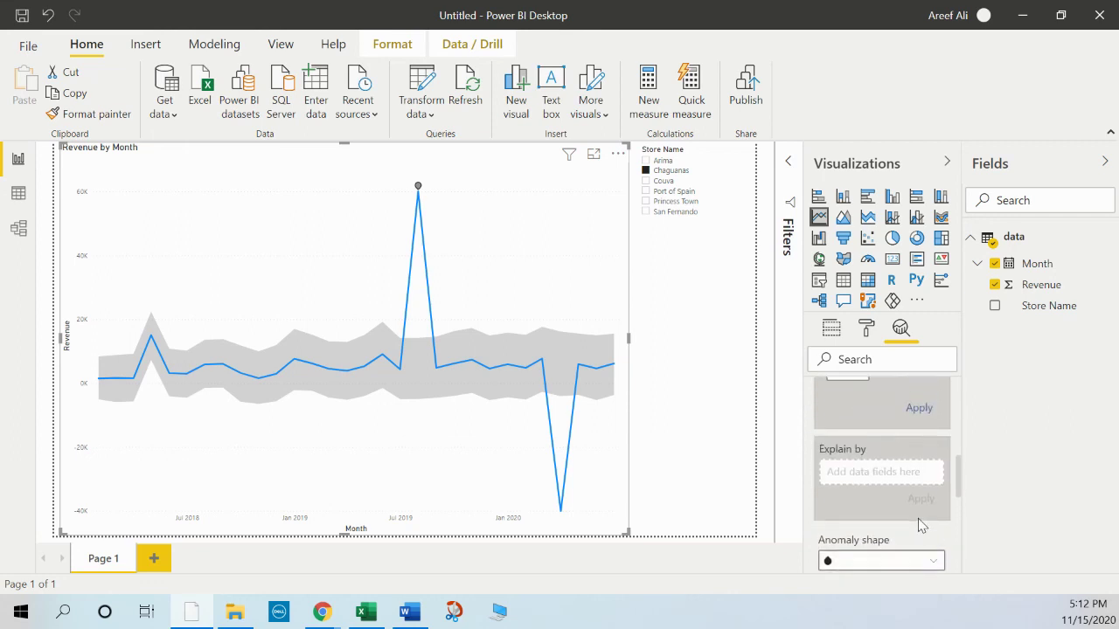
{"action": "left_click", "coordinate": [917, 408]}
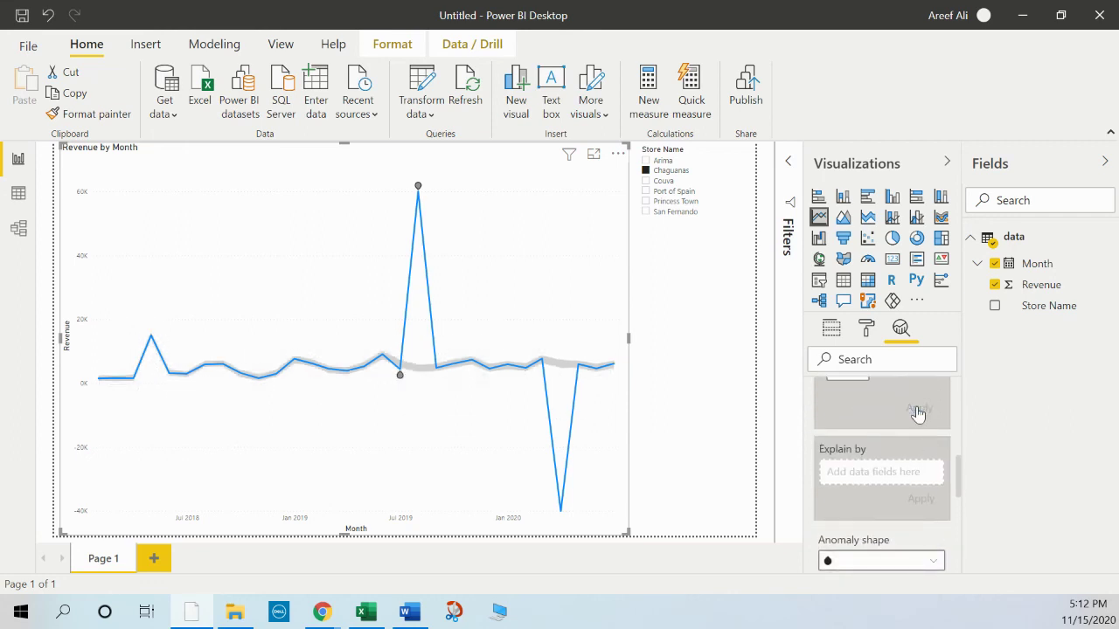
{"action": "mouse_move", "coordinate": [418, 194]}
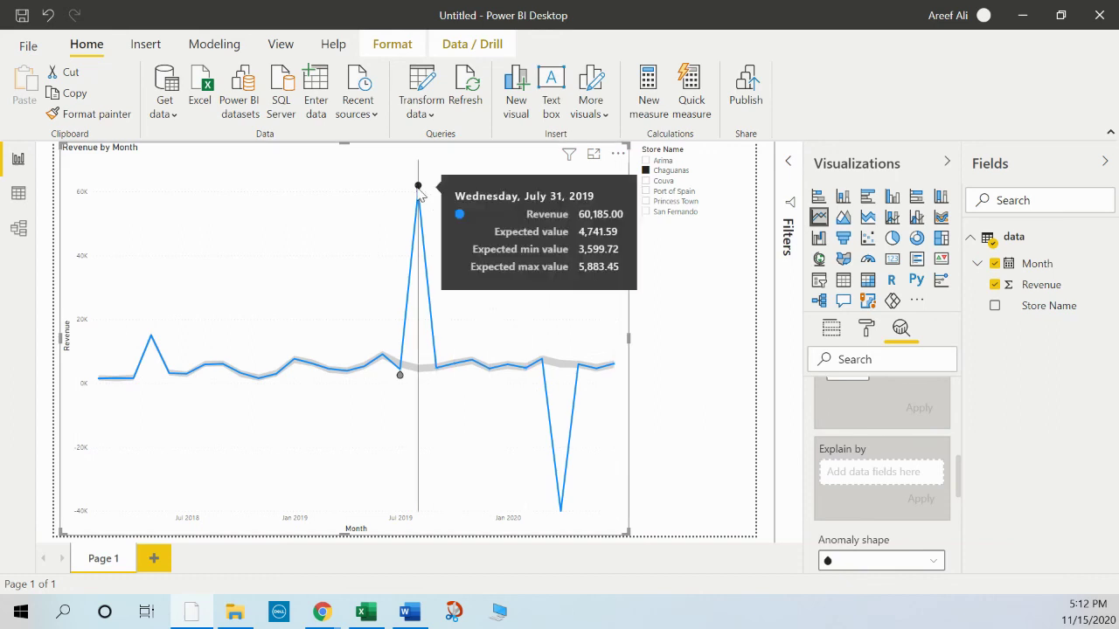
{"action": "mouse_move", "coordinate": [400, 375]}
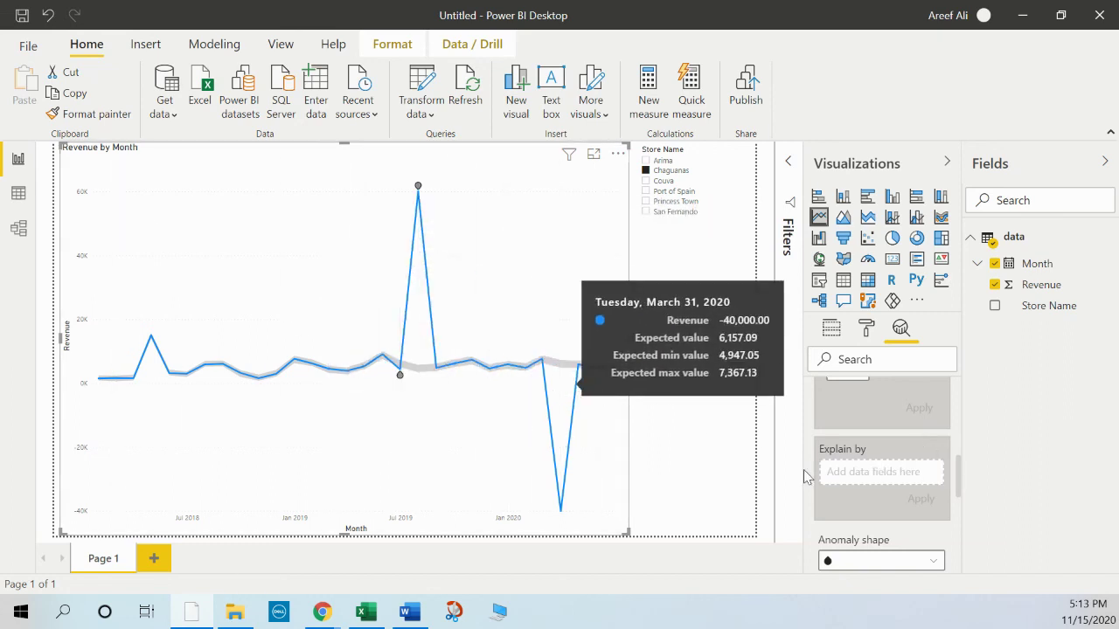
Step: Filter the report to Couva, Princess Town and finally San Fernando, comparing each store's revenue anomalies
{"action": "left_click", "coordinate": [646, 181]}
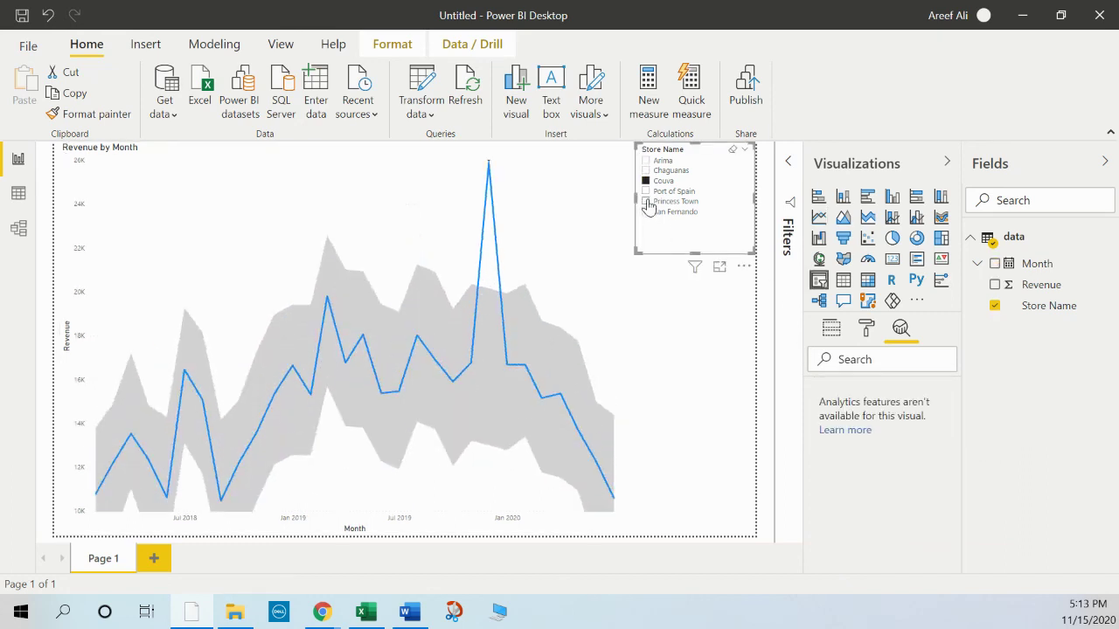
{"action": "left_click", "coordinate": [646, 202]}
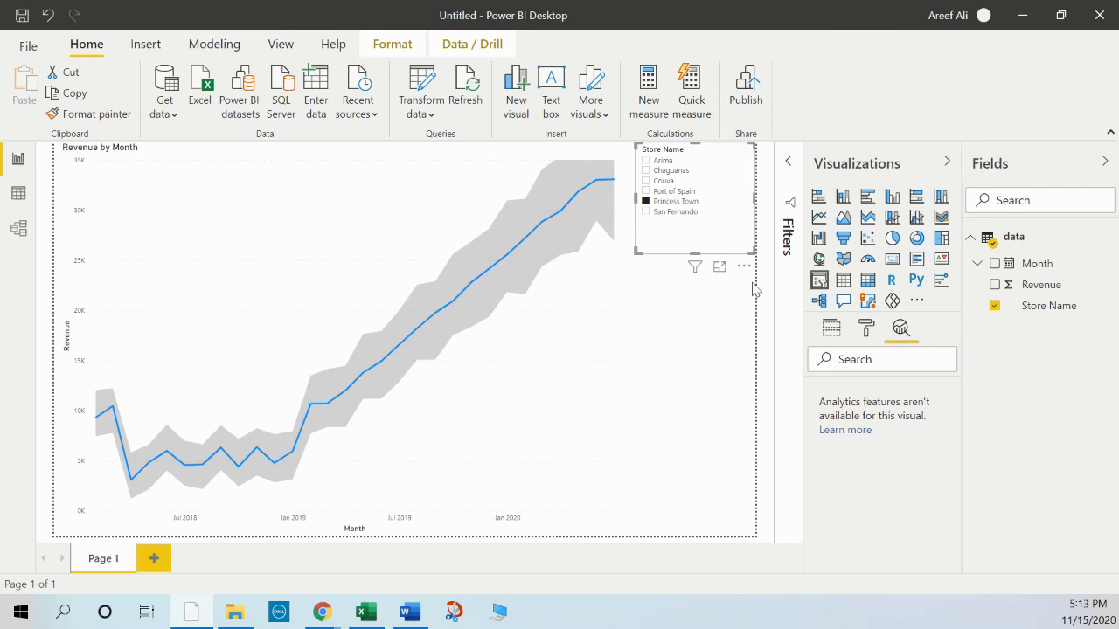
{"action": "left_click", "coordinate": [647, 212]}
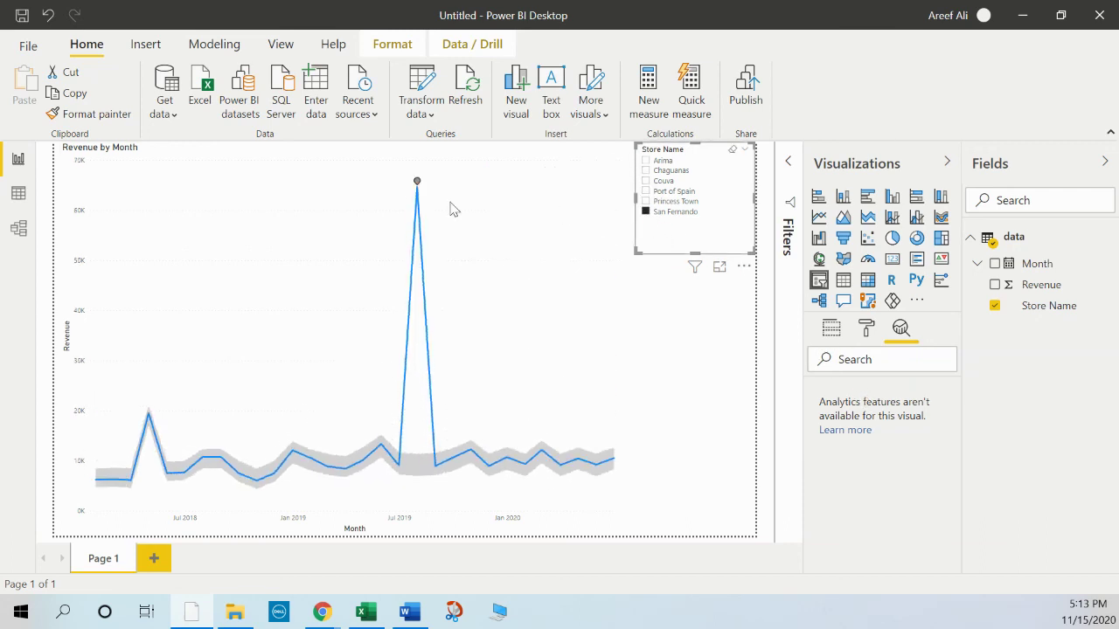